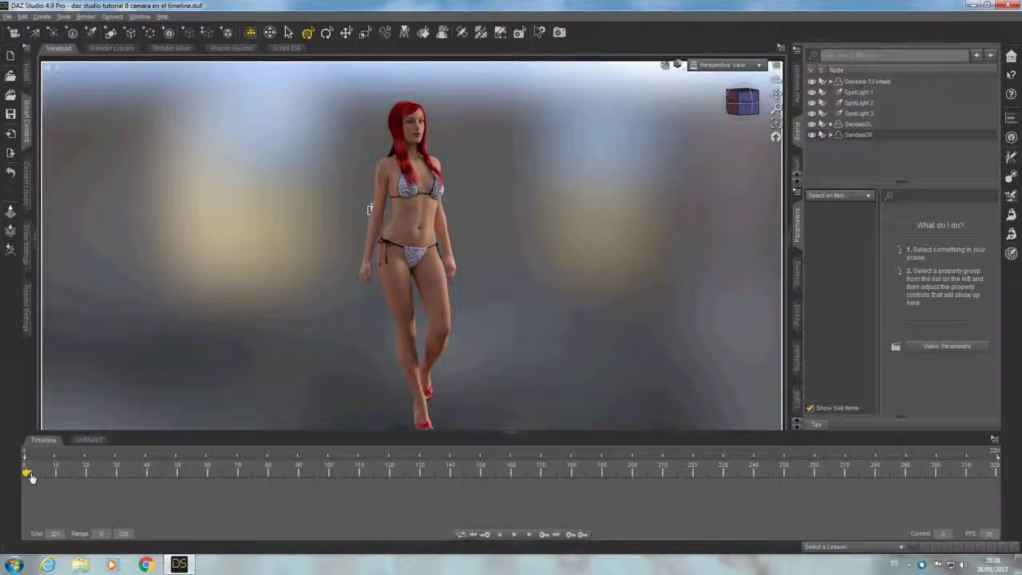
# Step: Select the Genesis 3 Female figure in the Scene pane
pyautogui.click(860, 82)
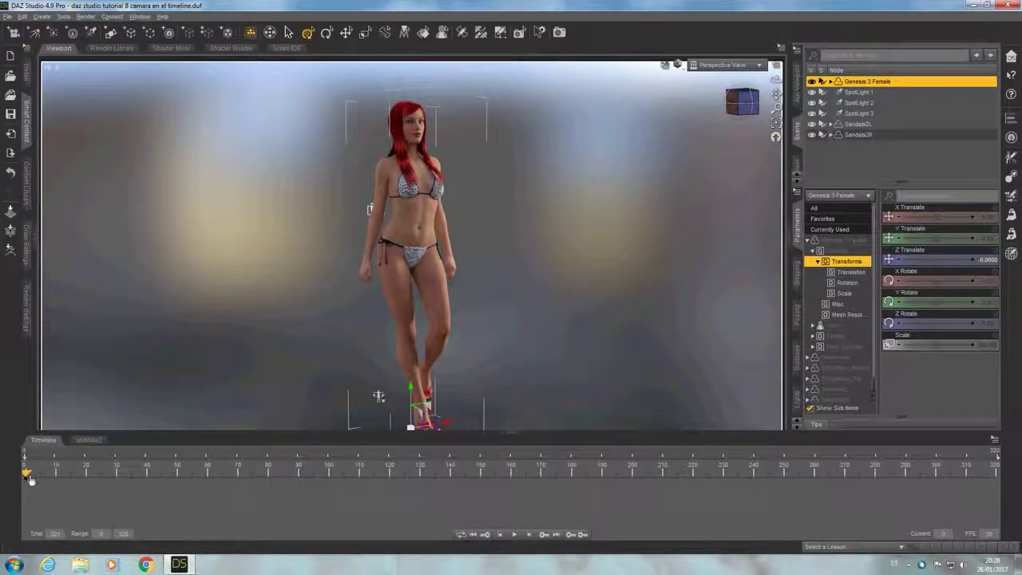
# Step: Show the aniMate2 walk blocks, then play and stop the walking animation
pyautogui.click(88, 440)
pyautogui.moveTo(191, 476)
pyautogui.mouseDown()
pyautogui.moveTo(190, 489)
pyautogui.moveTo(473, 482)
pyautogui.mouseUp()
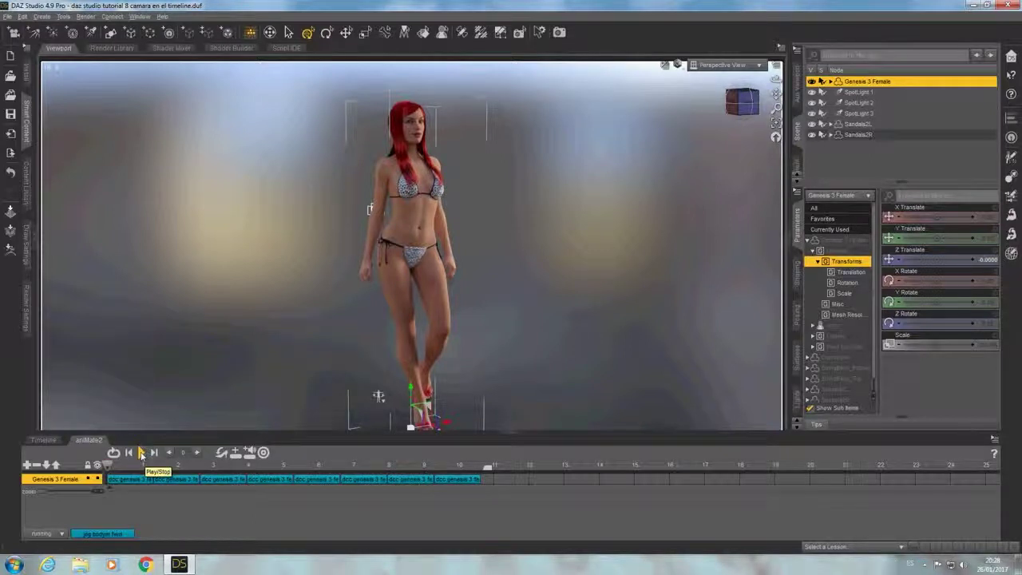
pyautogui.click(141, 452)
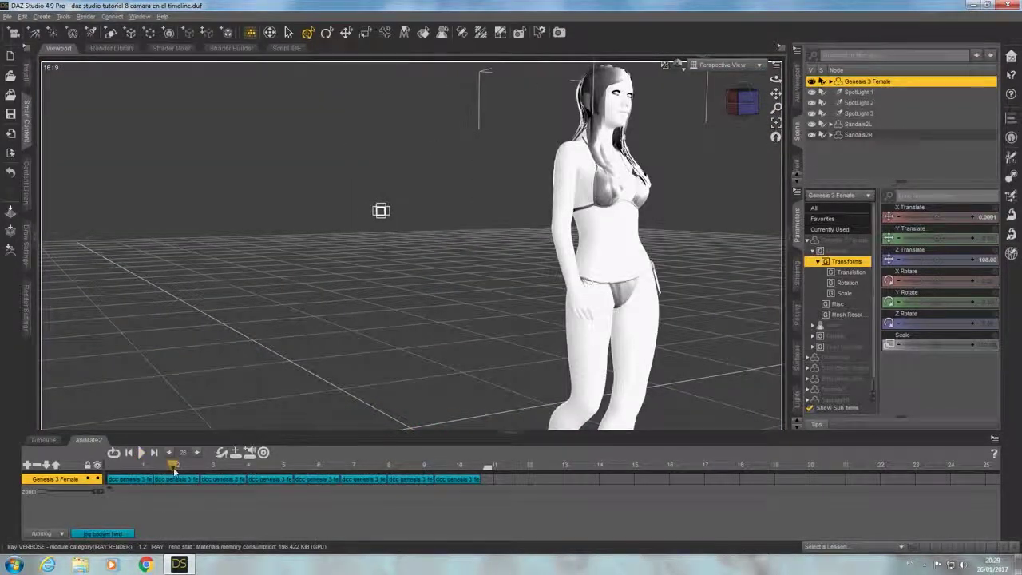
pyautogui.click(95, 472)
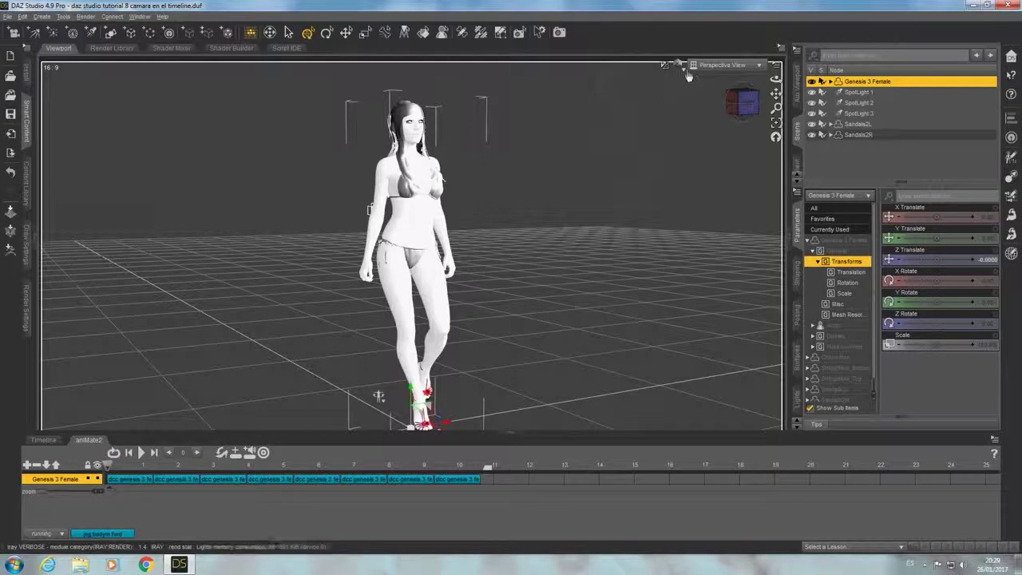
# Step: Switch the viewport DrawStyle to Texture Shaded and replay the walk
pyautogui.click(678, 64)
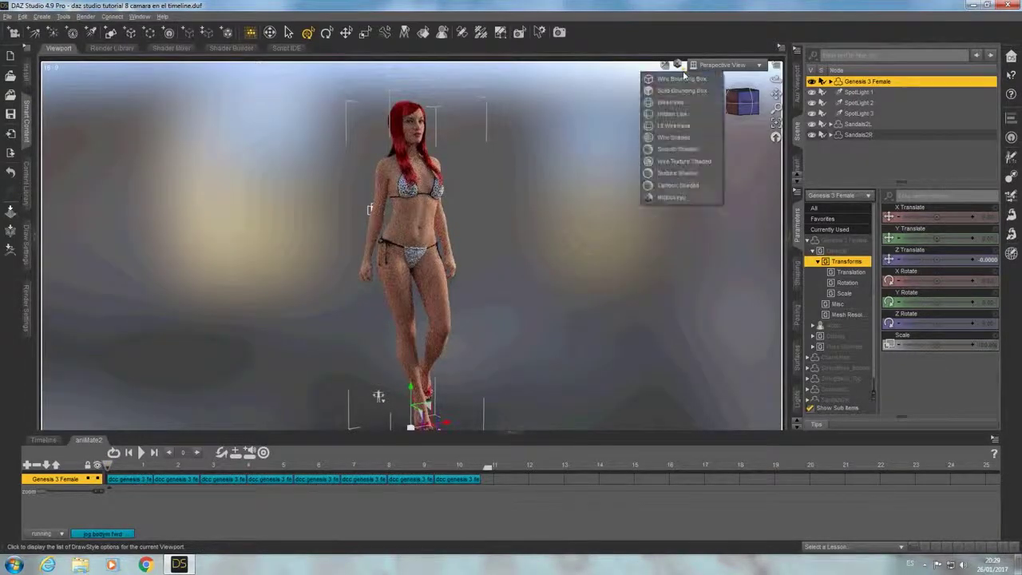
pyautogui.click(667, 172)
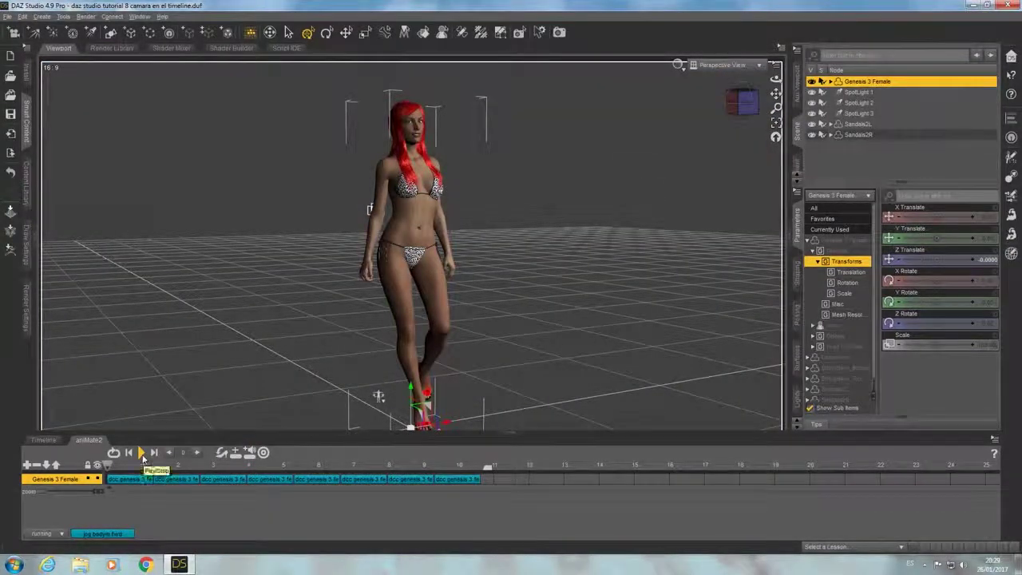
pyautogui.click(141, 453)
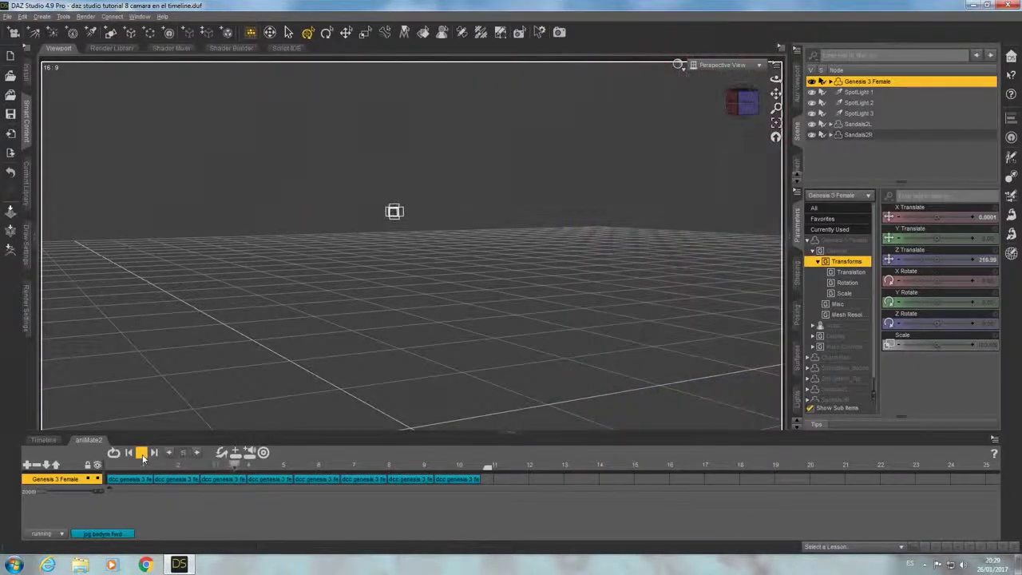
pyautogui.click(141, 453)
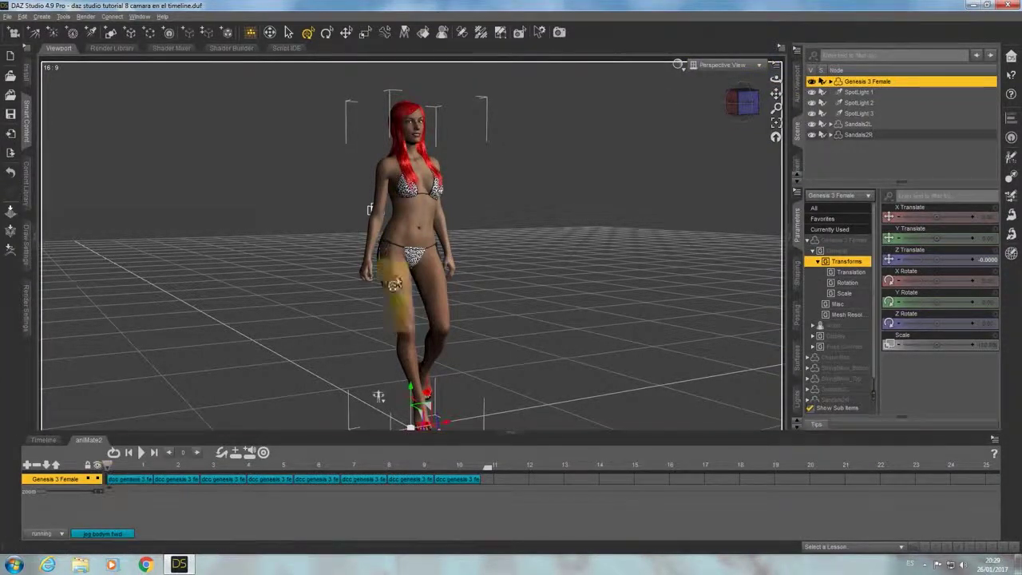
# Step: Create a camera named 'Camera 1 travelling' that copies the active view
pyautogui.click(13, 35)
pyautogui.click(443, 311)
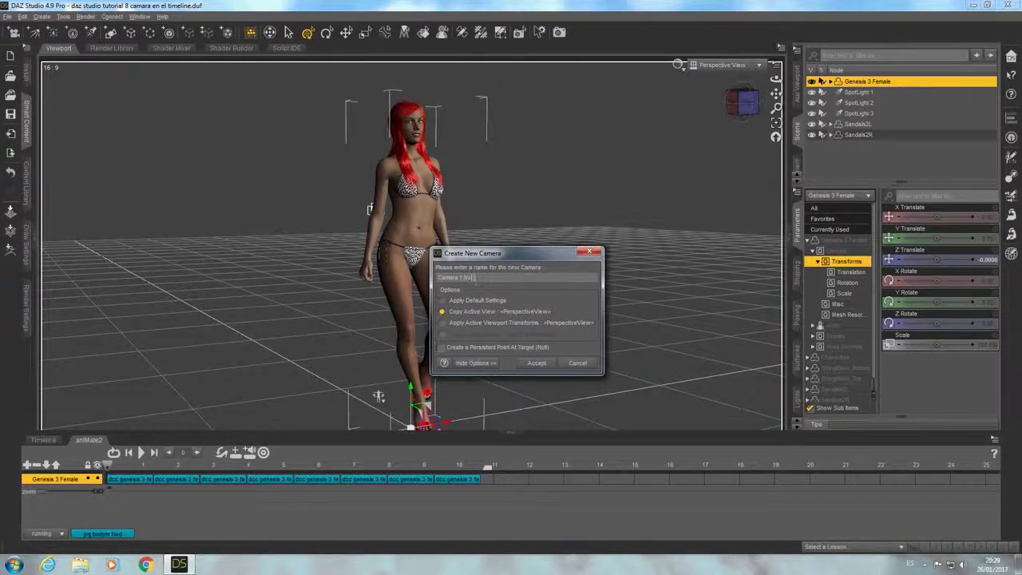
pyautogui.click(537, 362)
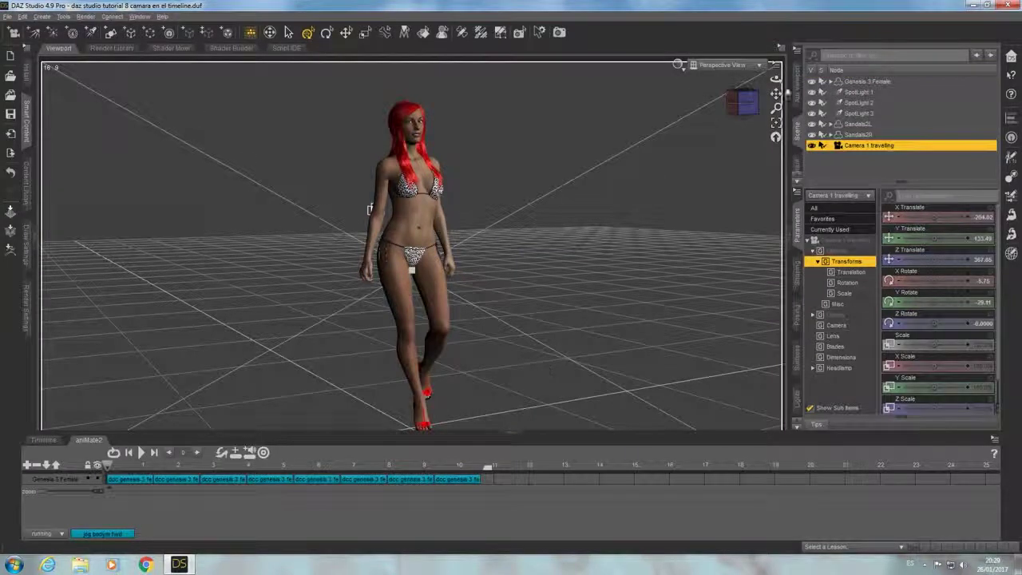
# Step: Look through Camera 1 travelling, then switch the viewport to Top View
pyautogui.click(757, 66)
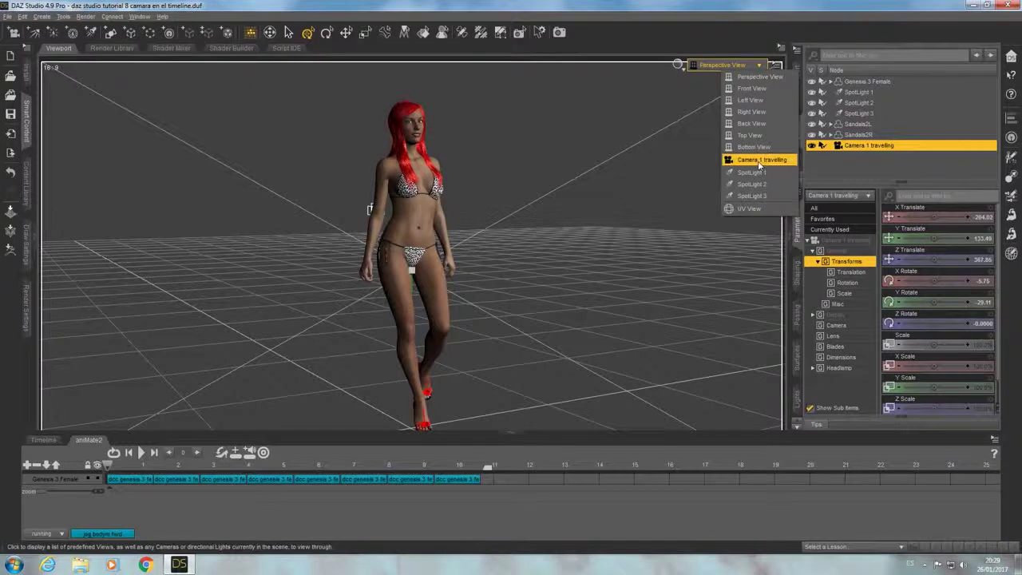
pyautogui.click(760, 160)
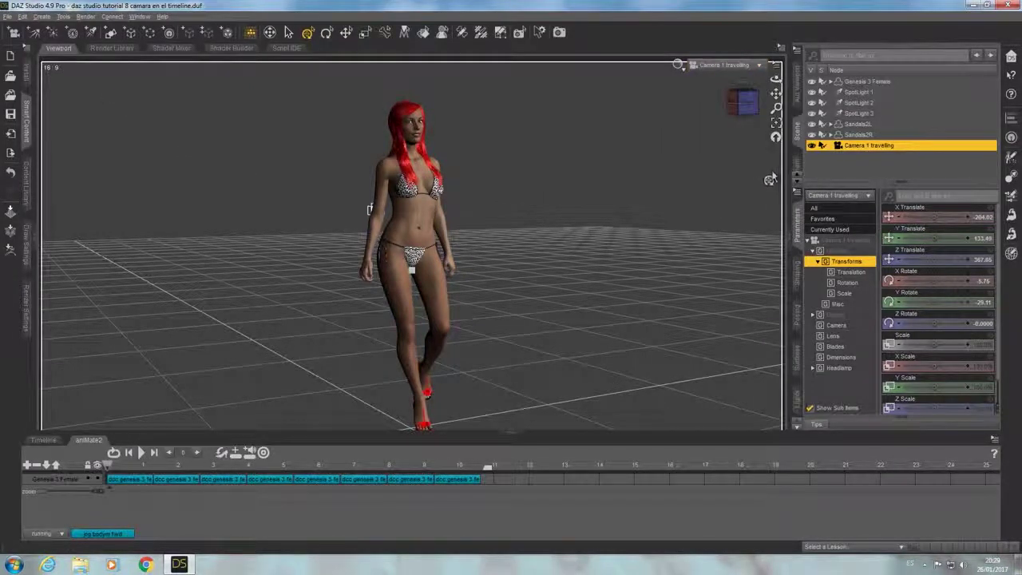
pyautogui.click(761, 69)
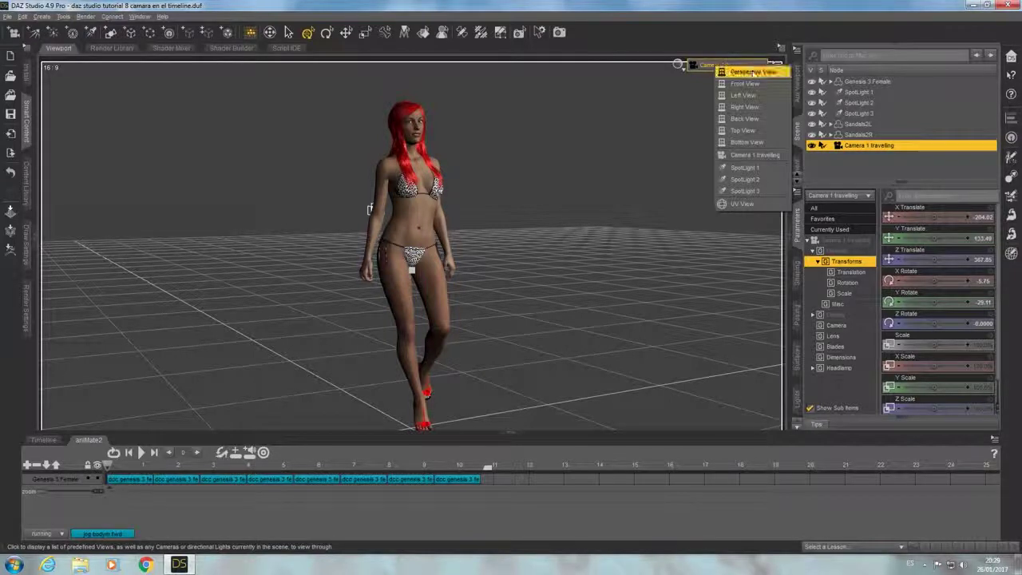
pyautogui.click(743, 130)
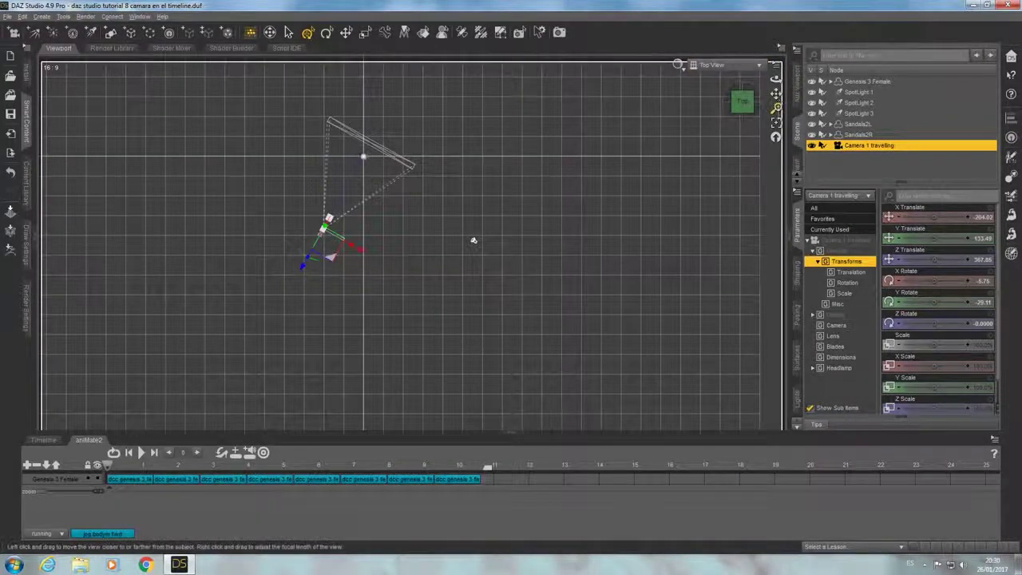
# Step: Zoom and pan the Top View to centre Camera 1 travelling
pyautogui.scroll(-2, 479, 237)
pyautogui.scroll(2, 480, 236)
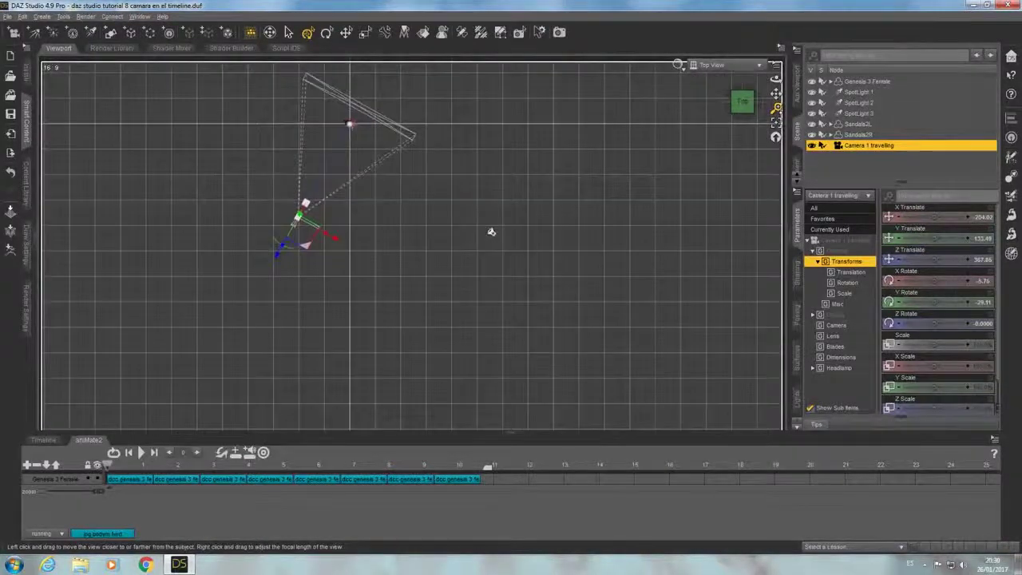
pyautogui.moveTo(491, 232); pyautogui.dragTo(610, 253, button='middle')
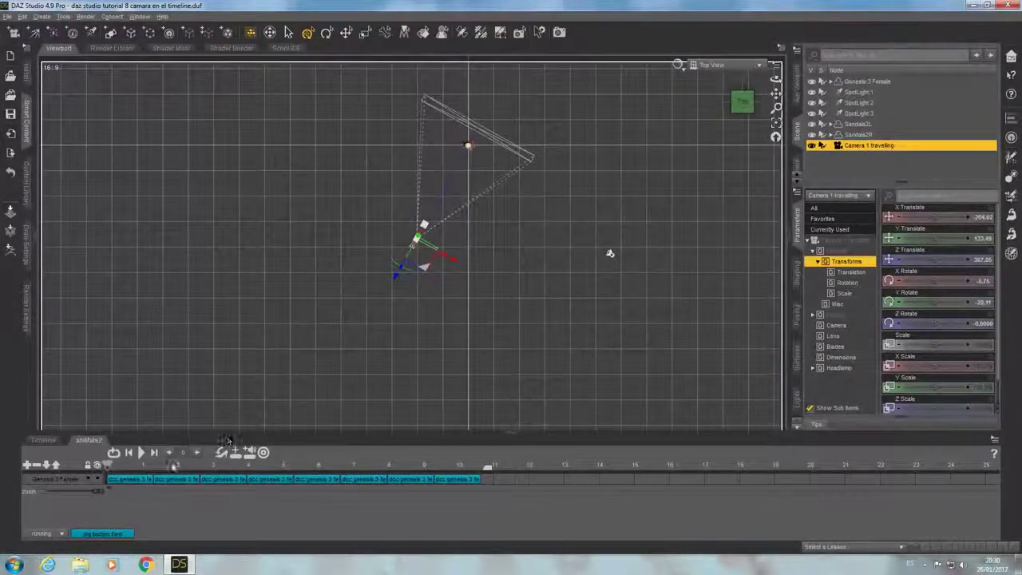
# Step: On the Timeline, key Camera 1 travelling forward along Z at the last frame, then scrub back to check
pyautogui.click(44, 440)
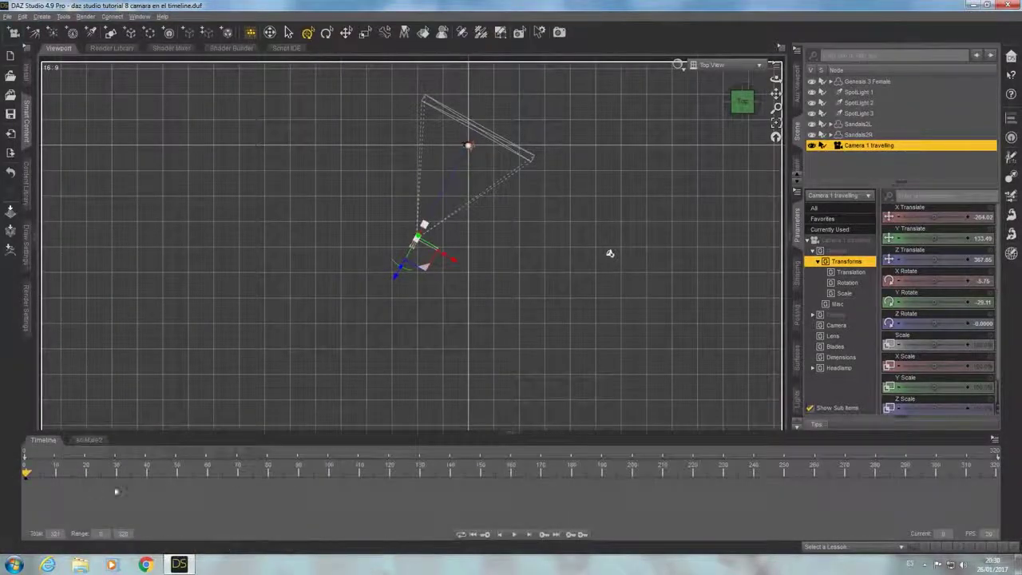
pyautogui.moveTo(32, 477)
pyautogui.mouseDown()
pyautogui.moveTo(527, 469)
pyautogui.moveTo(1012, 445)
pyautogui.moveTo(994, 444)
pyautogui.mouseUp()
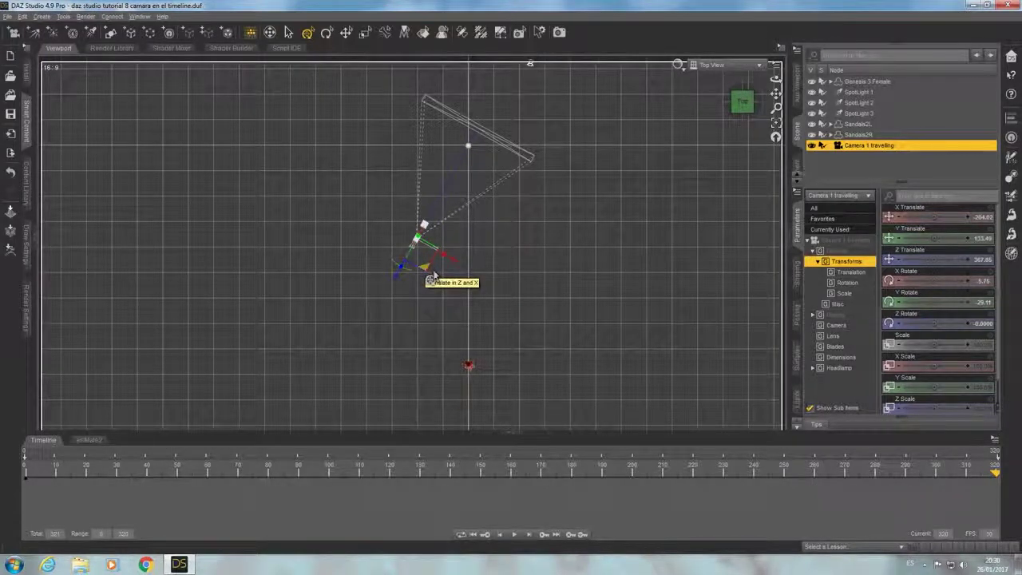
pyautogui.moveTo(432, 278); pyautogui.dragTo(424, 502)
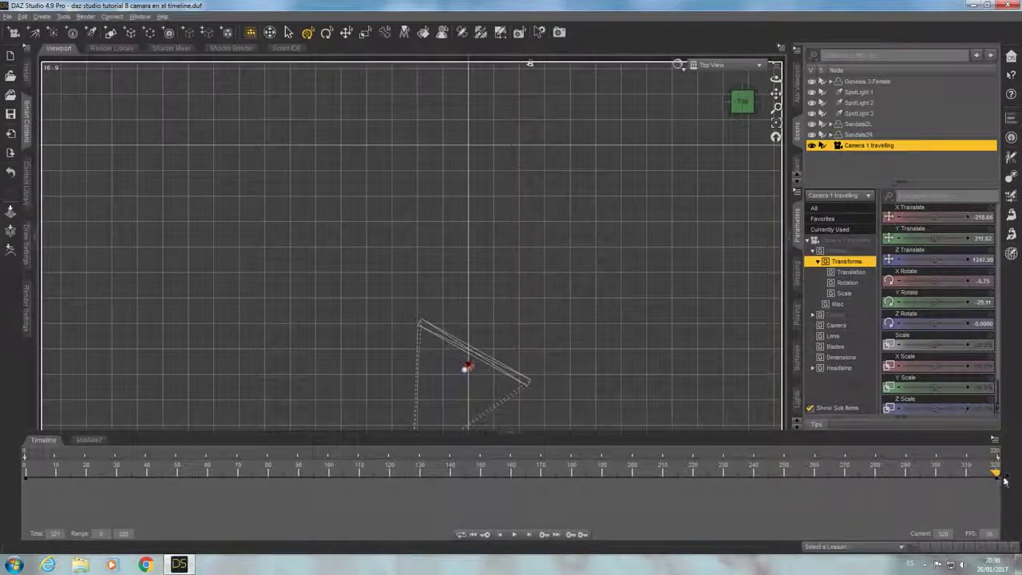
pyautogui.moveTo(997, 474)
pyautogui.mouseDown()
pyautogui.moveTo(828, 506)
pyautogui.moveTo(354, 537)
pyautogui.moveTo(13, 528)
pyautogui.moveTo(160, 506)
pyautogui.moveTo(32, 505)
pyautogui.moveTo(245, 476)
pyautogui.moveTo(87, 491)
pyautogui.mouseUp()
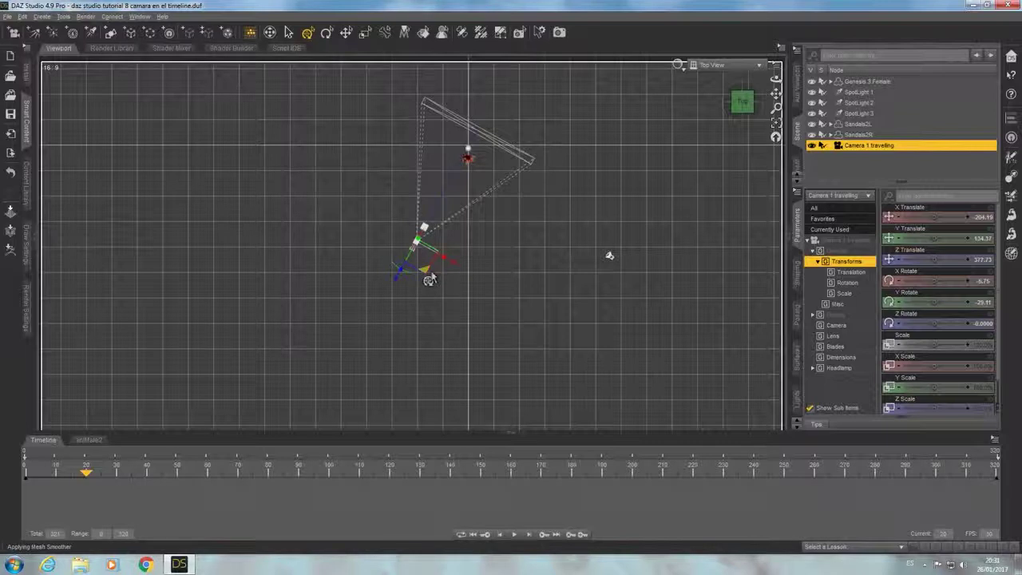
# Step: Add a corrective camera position key near frame 30 and replay the start
pyautogui.moveTo(87, 476); pyautogui.dragTo(116, 477)
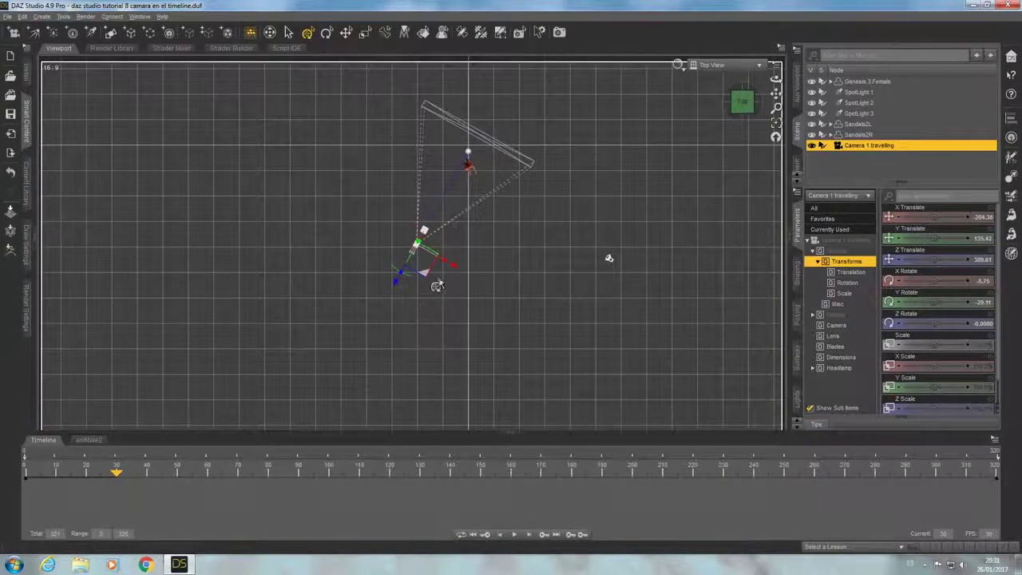
pyautogui.moveTo(432, 282); pyautogui.dragTo(437, 314)
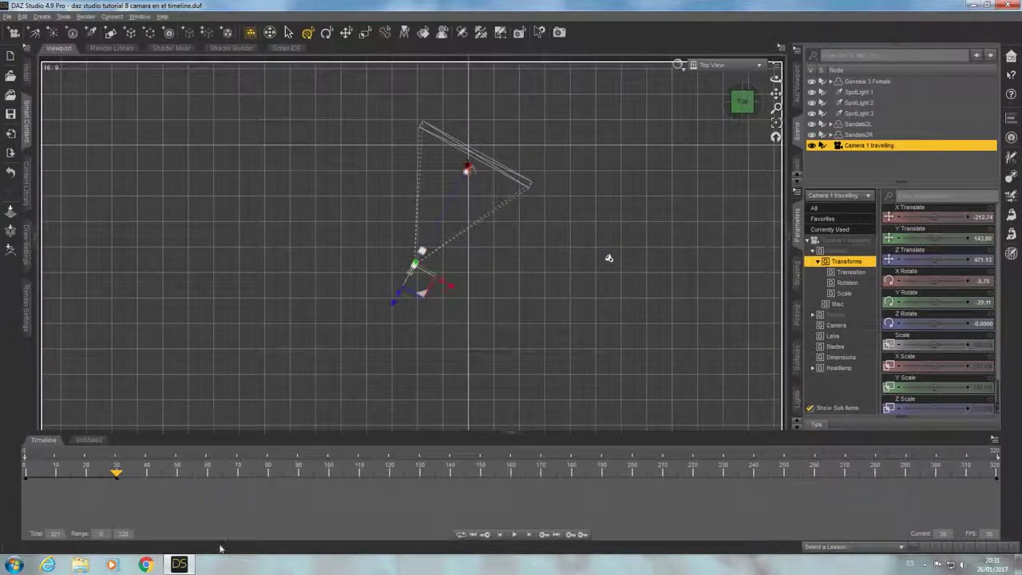
pyautogui.moveTo(119, 476)
pyautogui.mouseDown()
pyautogui.moveTo(7, 481)
pyautogui.moveTo(404, 476)
pyautogui.mouseUp()
# Step: Add camera position keys mid-animation and at frame 260, Z Translate 1083.38
pyautogui.moveTo(441, 475)
pyautogui.mouseDown()
pyautogui.moveTo(589, 475)
pyautogui.moveTo(574, 477)
pyautogui.mouseUp()
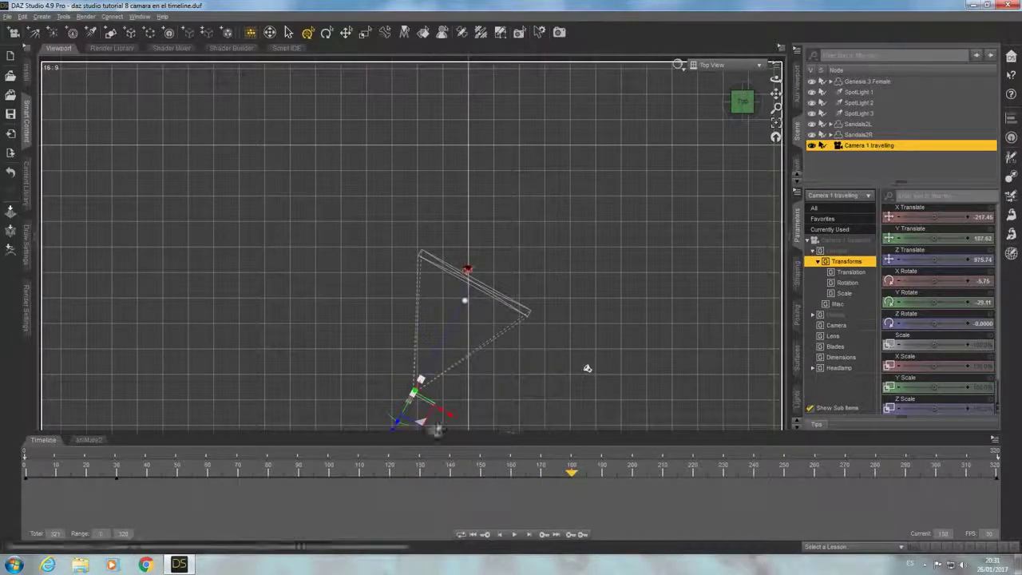
pyautogui.moveTo(429, 431); pyautogui.dragTo(429, 406)
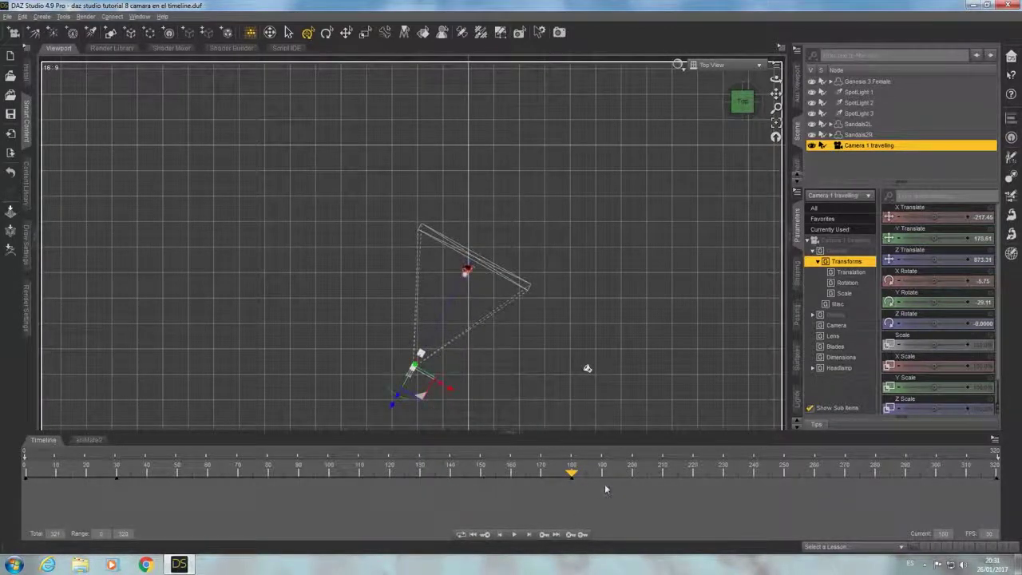
pyautogui.moveTo(574, 477)
pyautogui.mouseDown()
pyautogui.moveTo(1015, 448)
pyautogui.moveTo(931, 475)
pyautogui.moveTo(741, 488)
pyautogui.moveTo(573, 520)
pyautogui.moveTo(816, 487)
pyautogui.mouseUp()
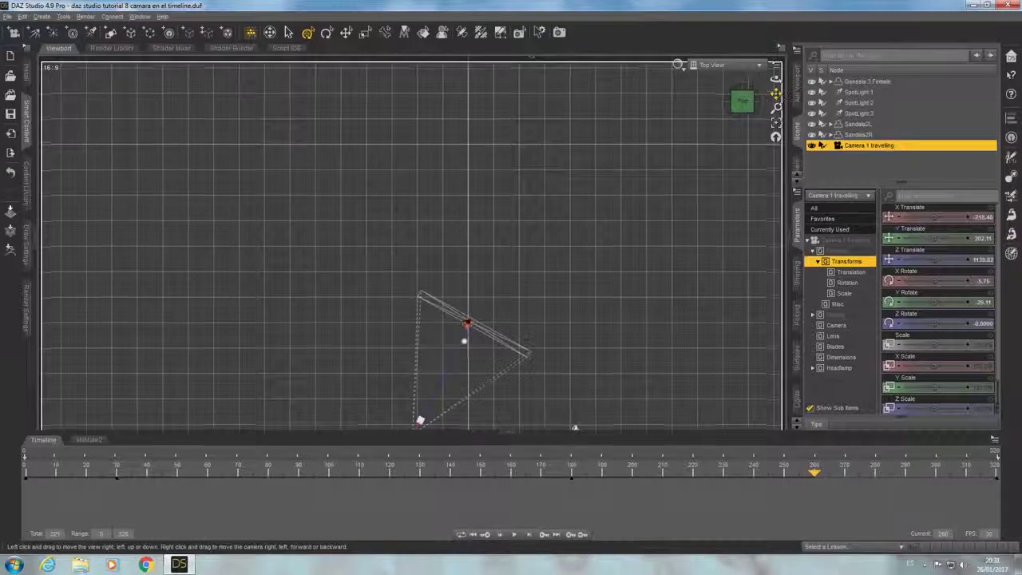
pyautogui.moveTo(574, 427); pyautogui.dragTo(559, 374, button='middle')
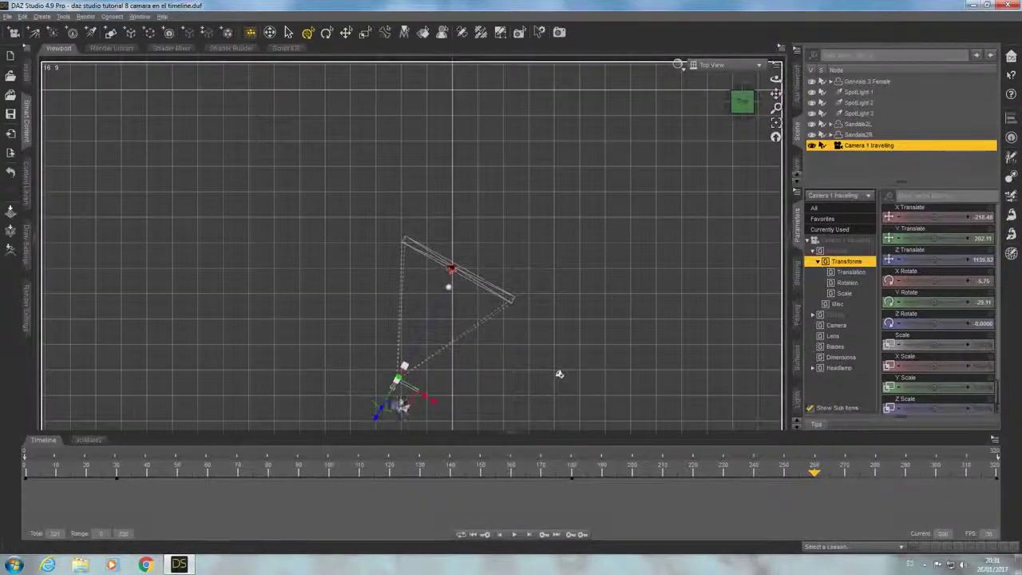
pyautogui.moveTo(413, 415); pyautogui.dragTo(407, 393)
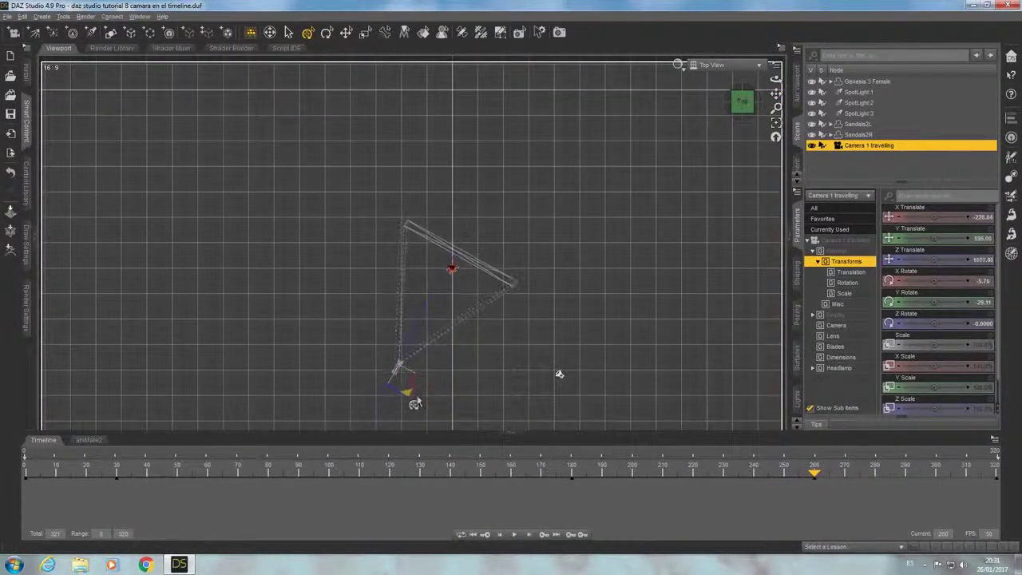
pyautogui.click(758, 65)
# Step: Look through Camera 1 travelling, lower its height, and return to frame 0
pyautogui.click(763, 172)
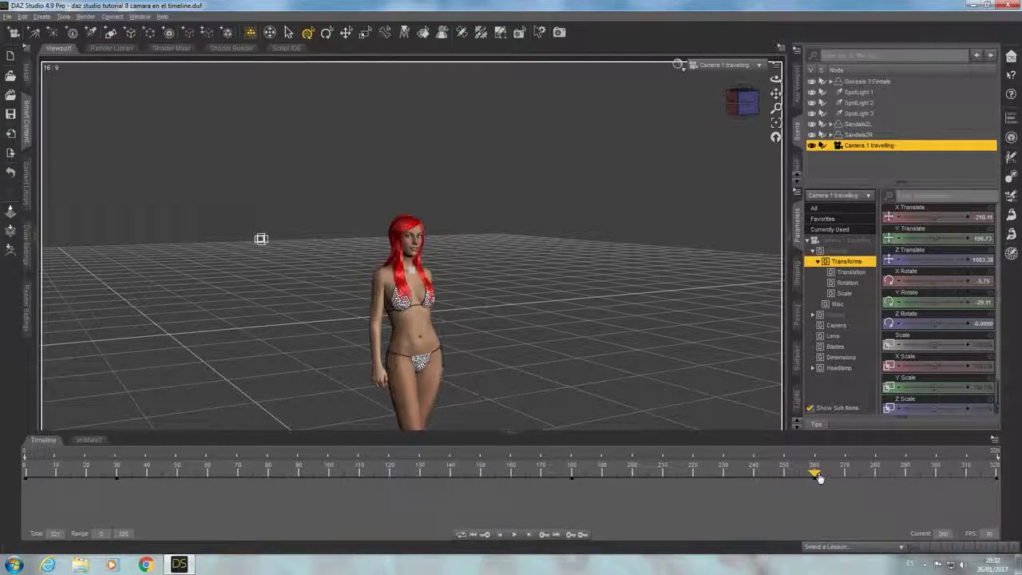
pyautogui.moveTo(814, 479)
pyautogui.mouseDown()
pyautogui.moveTo(67, 489)
pyautogui.moveTo(995, 479)
pyautogui.mouseUp()
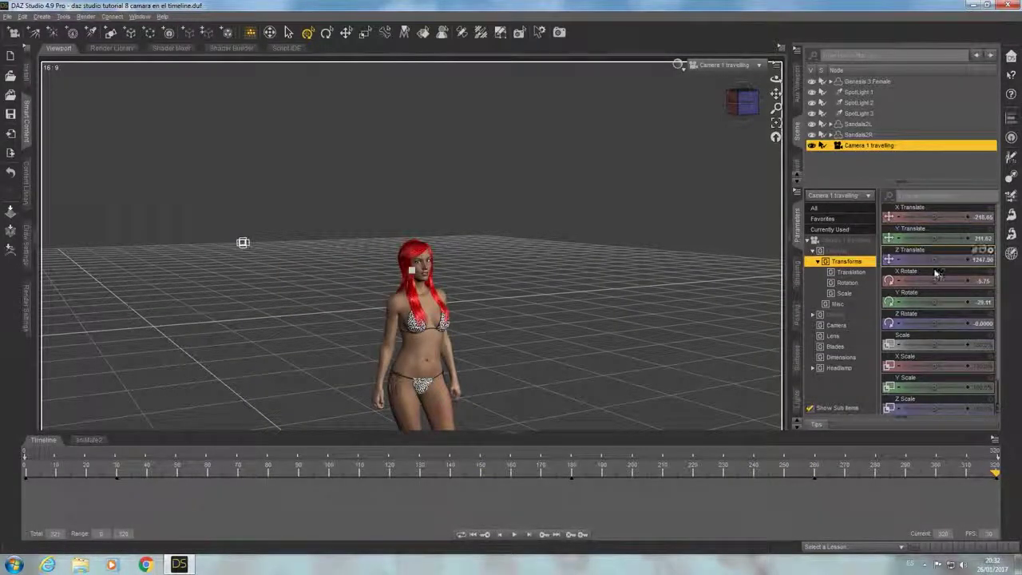
pyautogui.moveTo(940, 238)
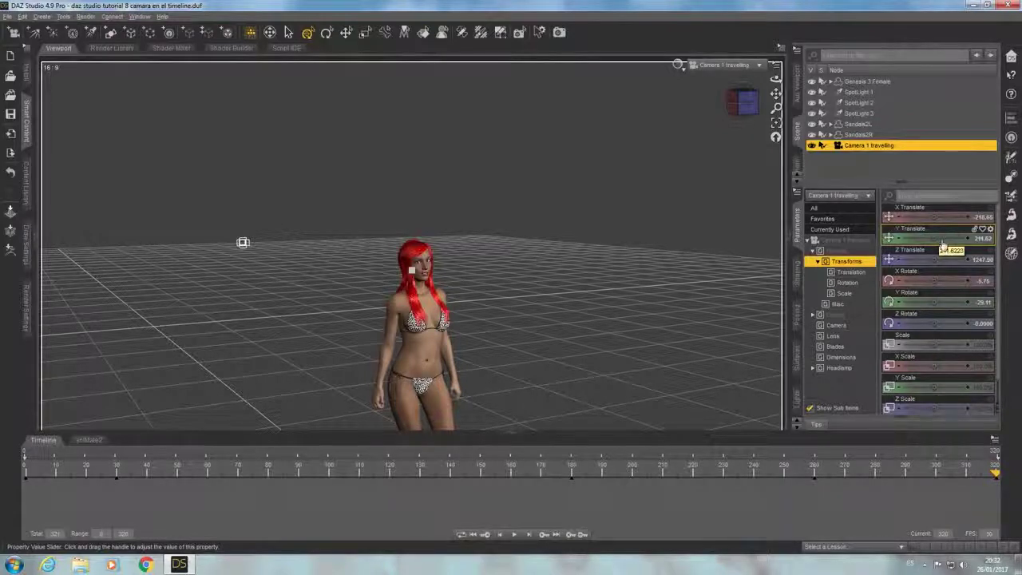
pyautogui.moveTo(943, 238); pyautogui.dragTo(910, 238)
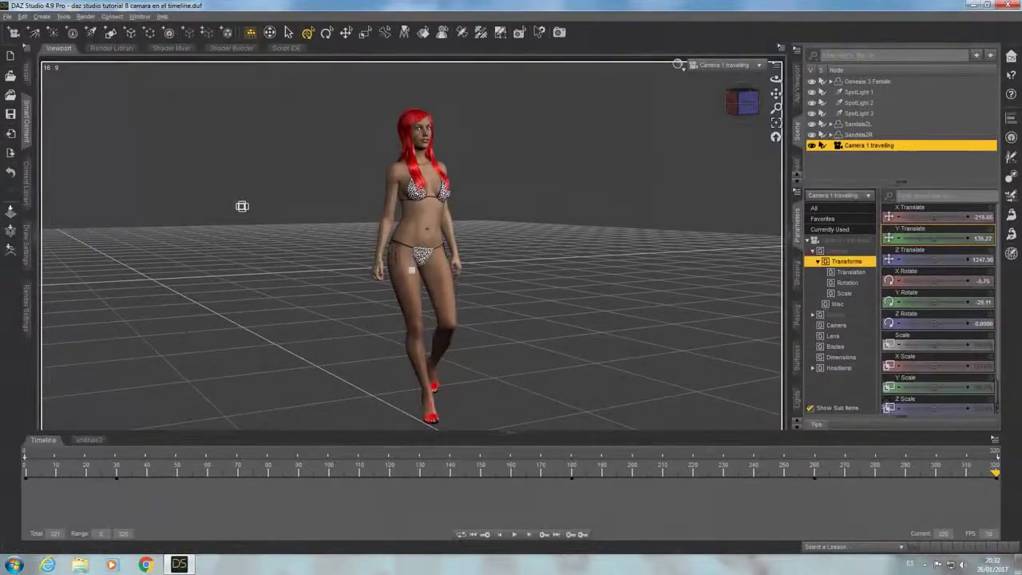
pyautogui.moveTo(967, 479); pyautogui.dragTo(26, 475)
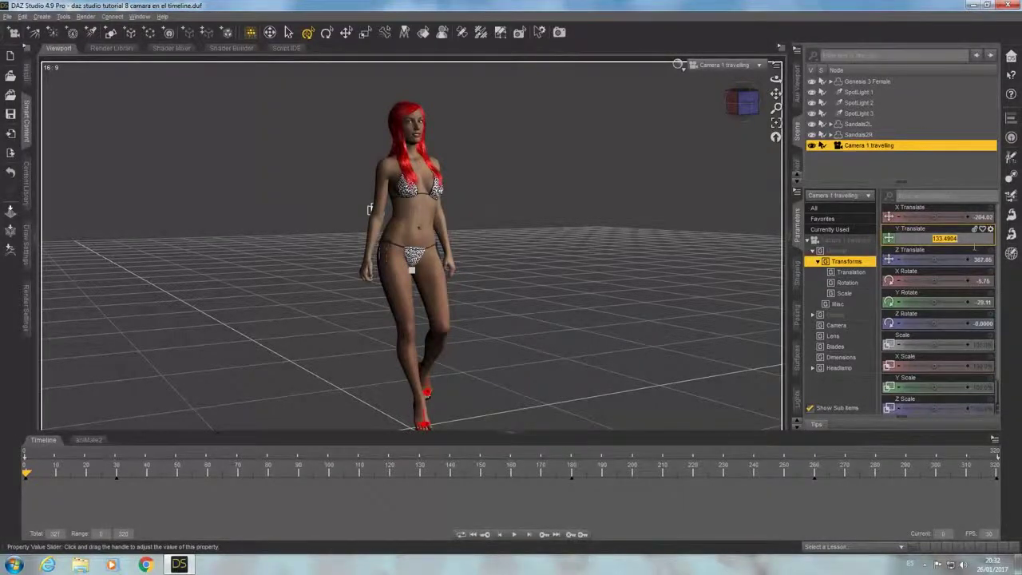
# Step: Set the camera's Y Translate to 133.49 at frames 30, 180, 260 and 320
pyautogui.click(543, 534)
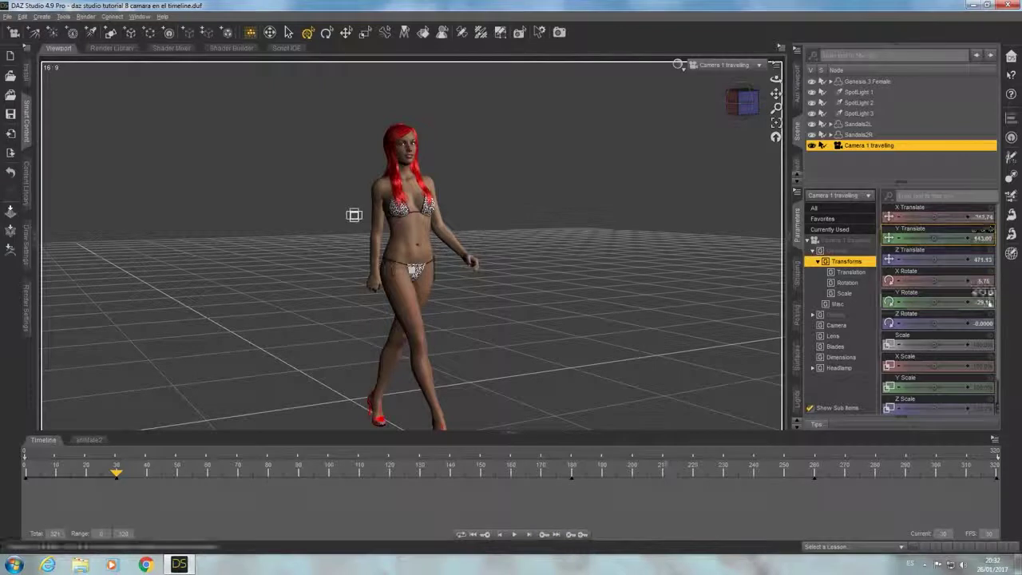
pyautogui.click(976, 238)
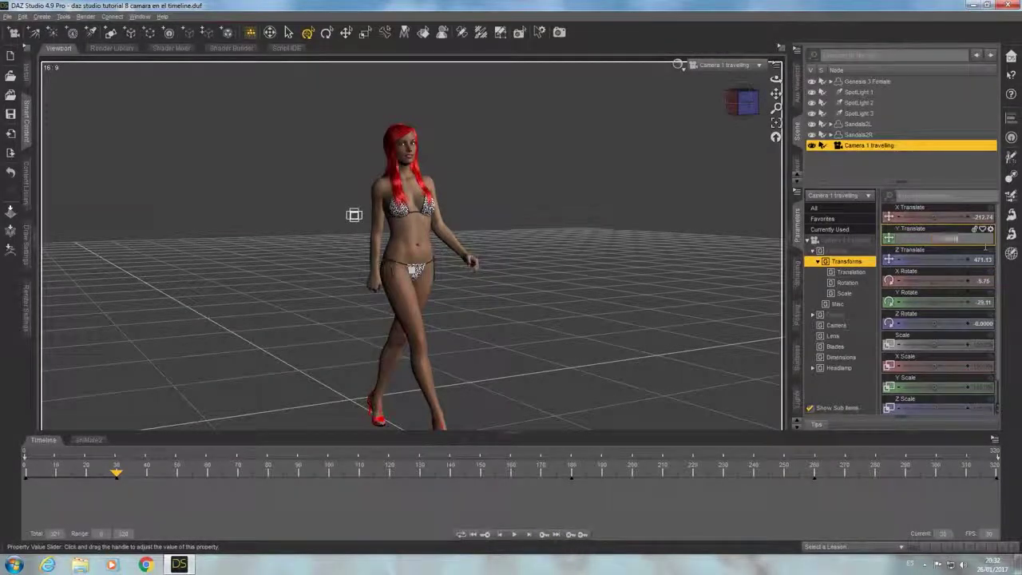
pyautogui.press('Return')
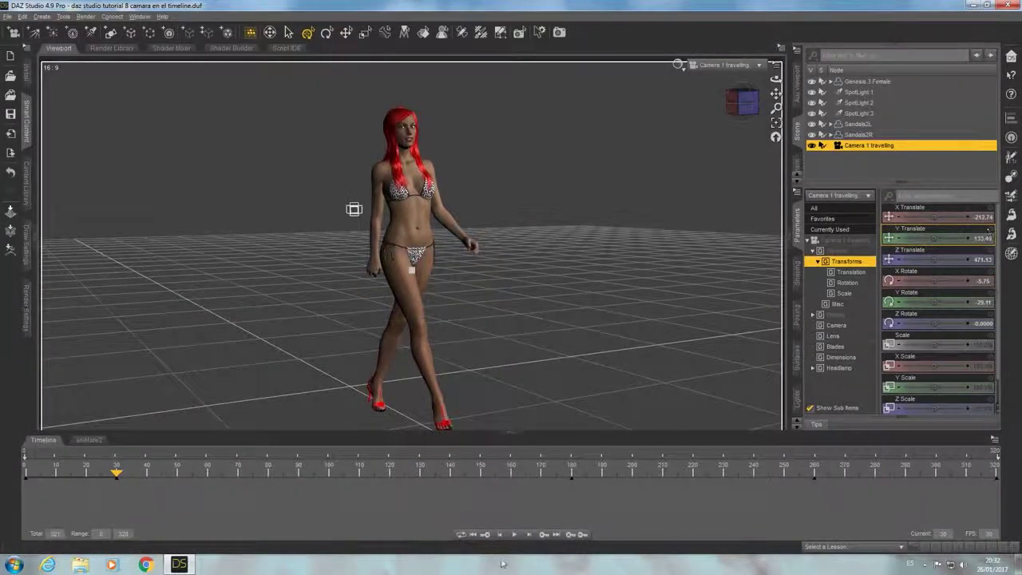
pyautogui.click(556, 534)
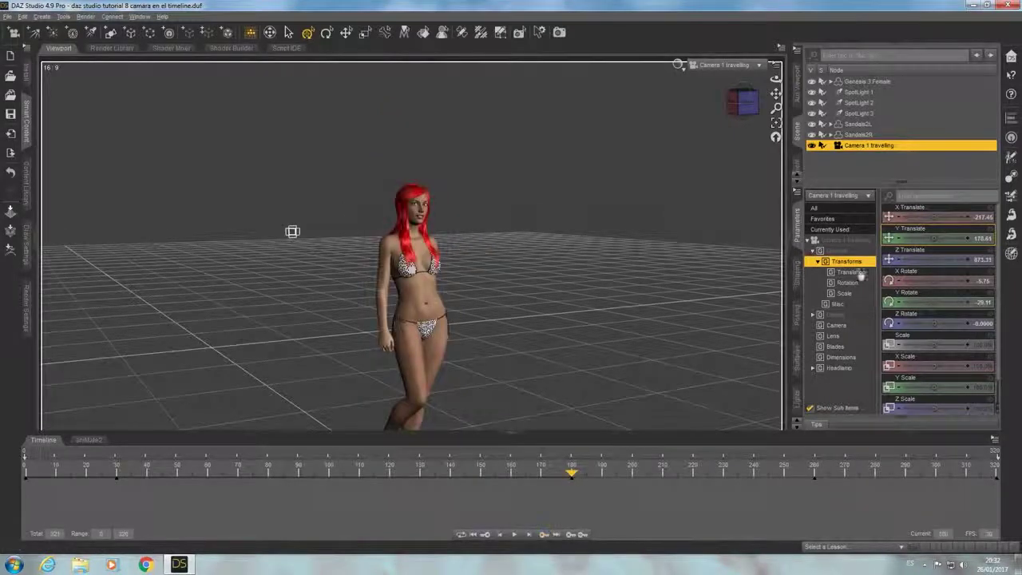
pyautogui.click(950, 238)
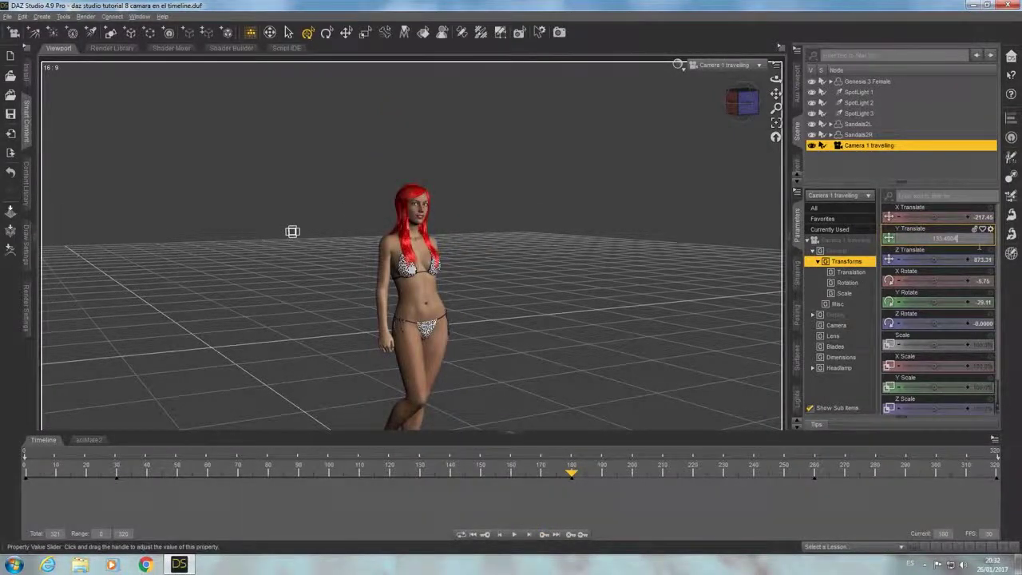
pyautogui.press('Return')
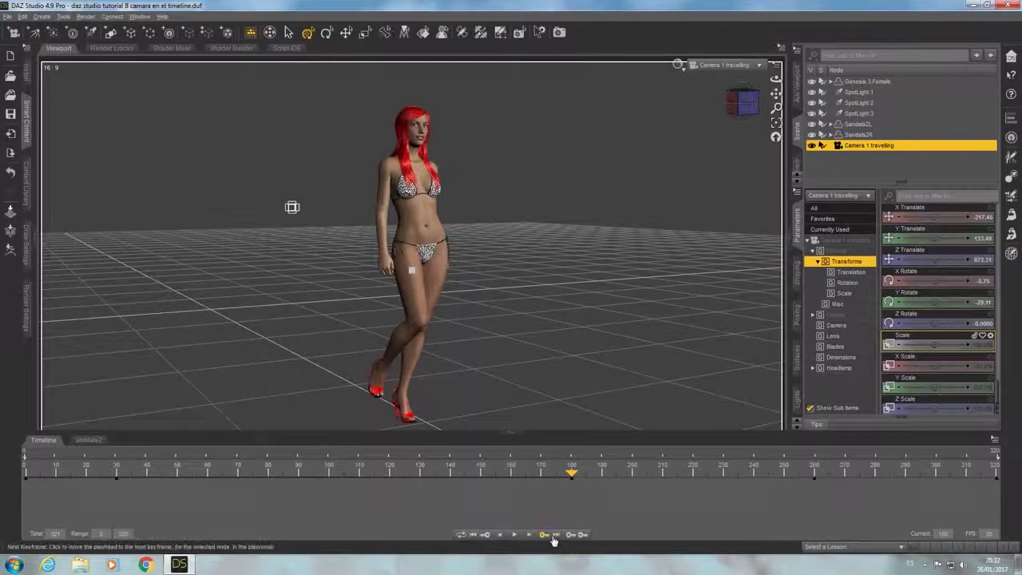
pyautogui.click(553, 536)
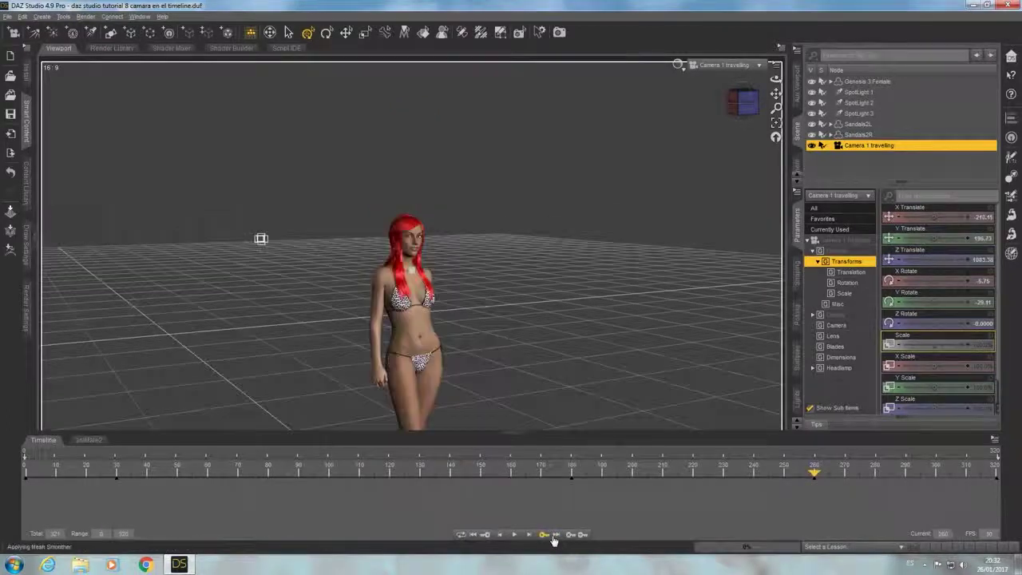
pyautogui.click(983, 240)
pyautogui.press('Return')
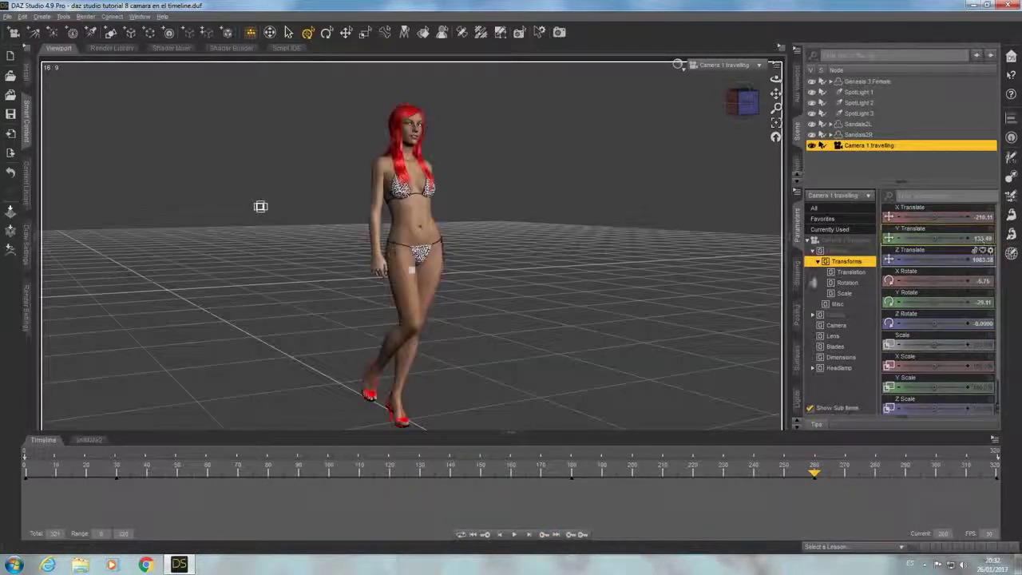
pyautogui.moveTo(818, 480); pyautogui.dragTo(997, 477)
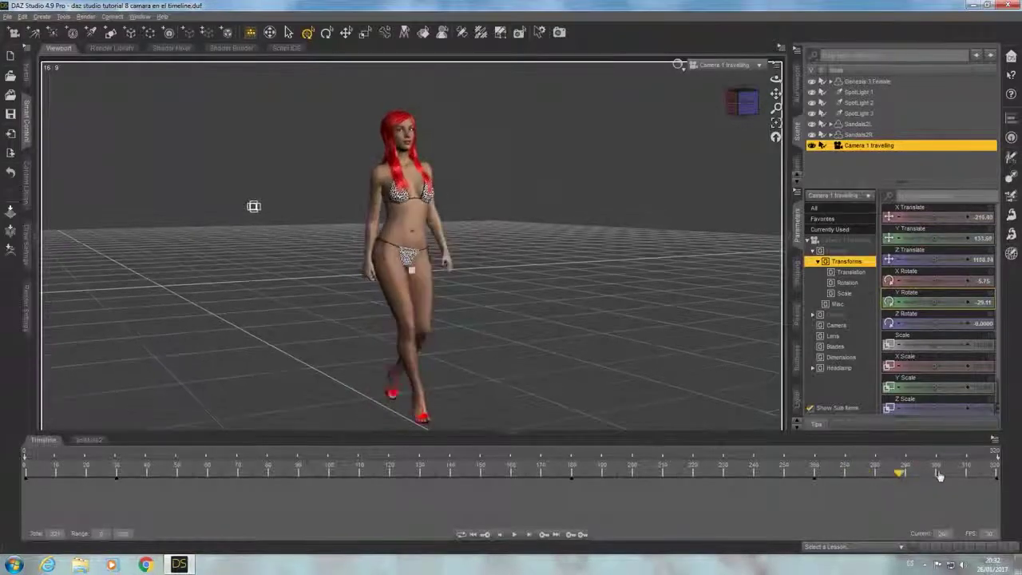
pyautogui.click(983, 238)
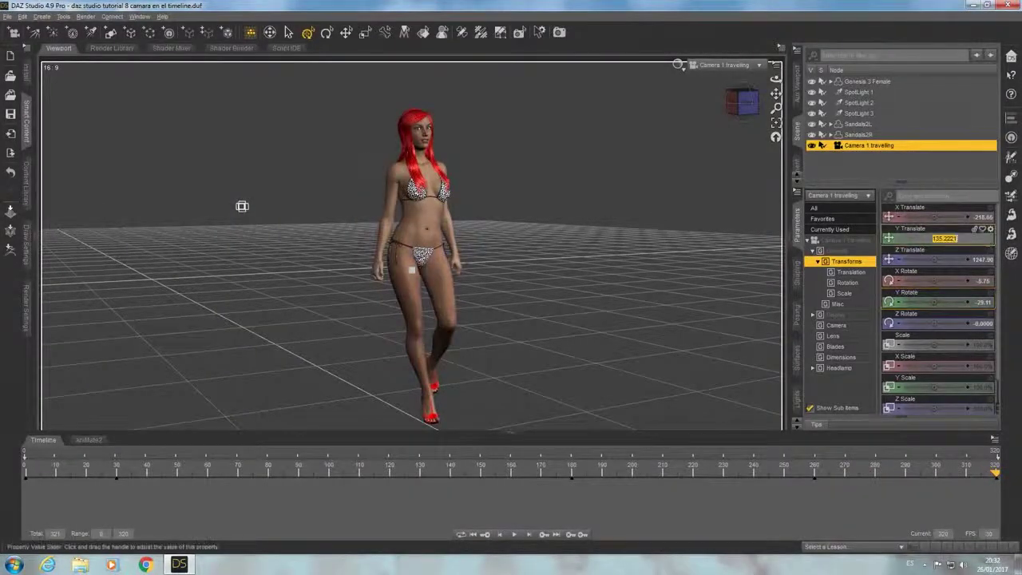
pyautogui.press('Return')
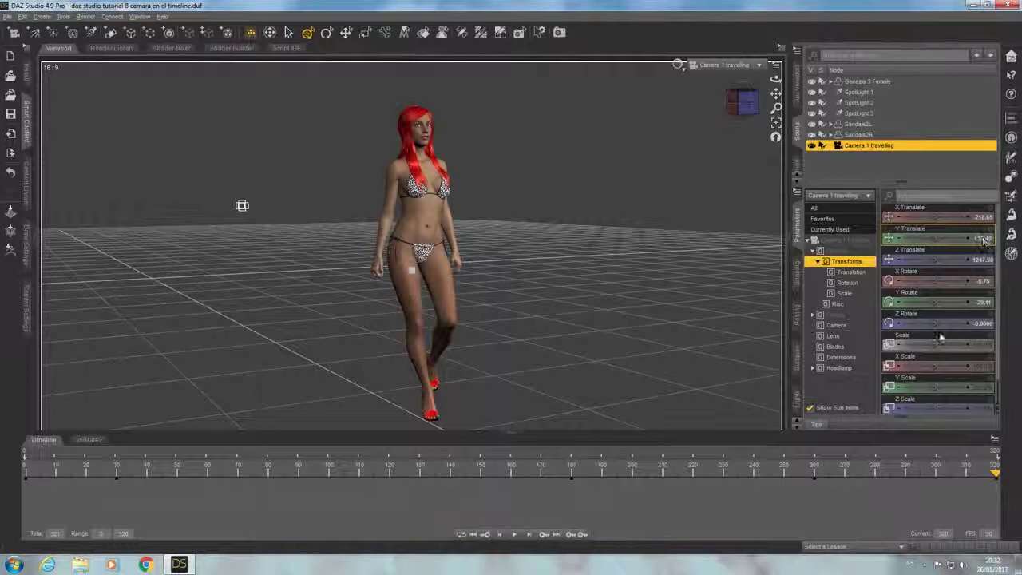
# Step: Scrub back through the walk to check the camera, ending at frame 0
pyautogui.scroll(-1, 940, 338)
pyautogui.moveTo(996, 473); pyautogui.dragTo(455, 473)
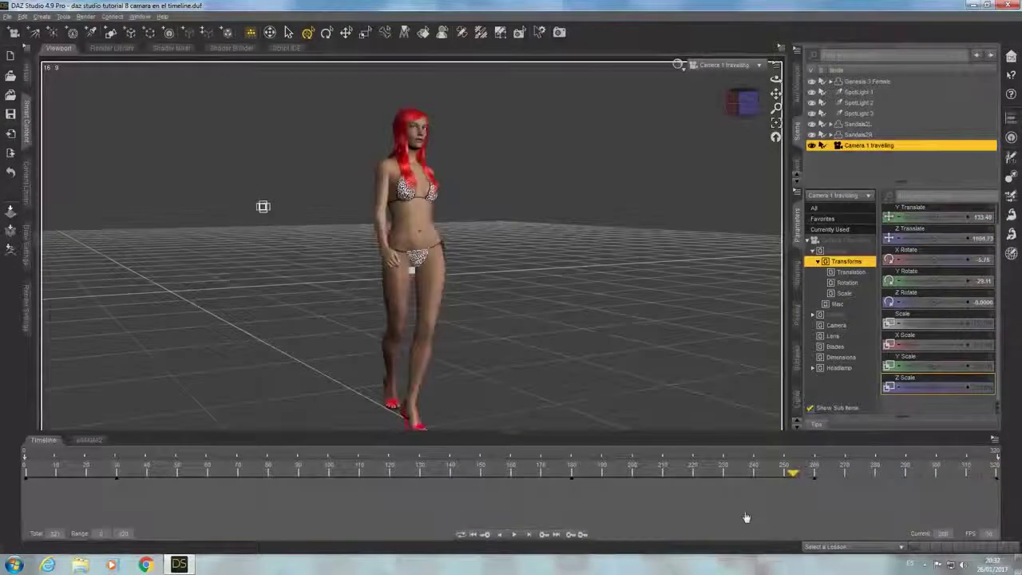
pyautogui.moveTo(437, 534); pyautogui.dragTo(10, 546)
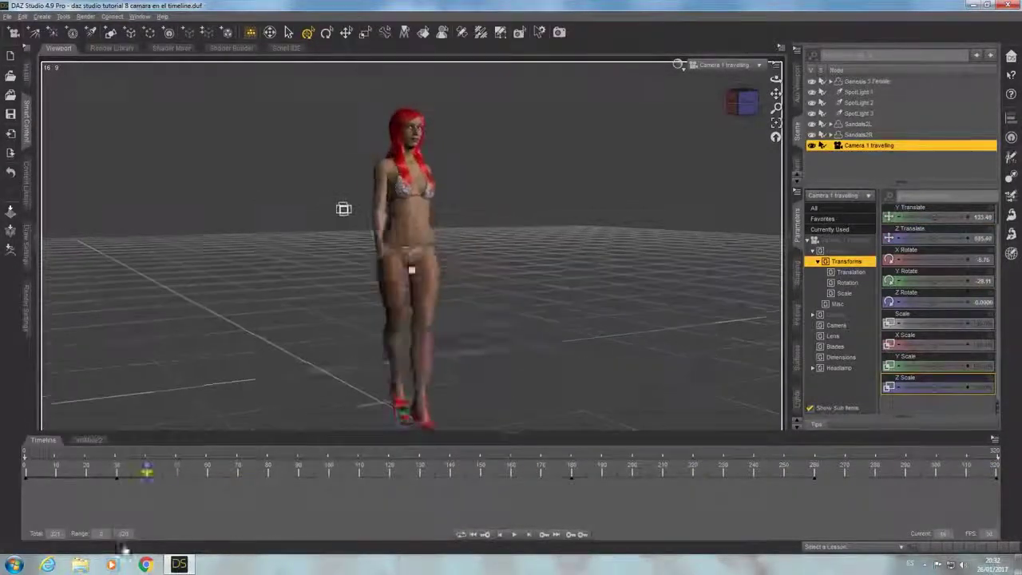
# Step: Play the aniMate2 walk through Camera 1 travelling, then rewind to the start
pyautogui.click(86, 440)
pyautogui.click(140, 452)
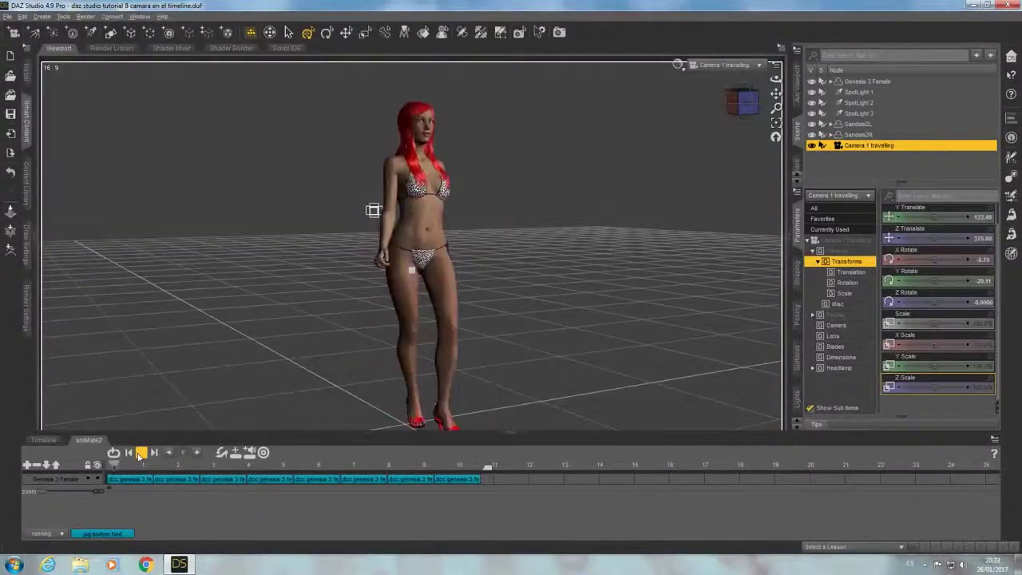
pyautogui.moveTo(124, 468); pyautogui.dragTo(107, 470)
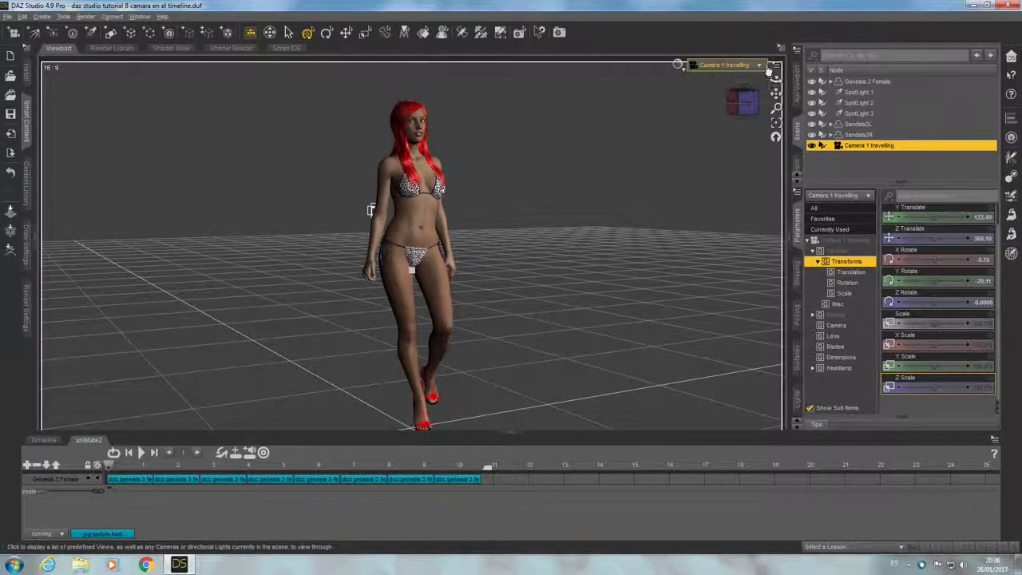
# Step: Switch the viewport to Perspective View and move the Timeline to mid-animation
pyautogui.click(766, 69)
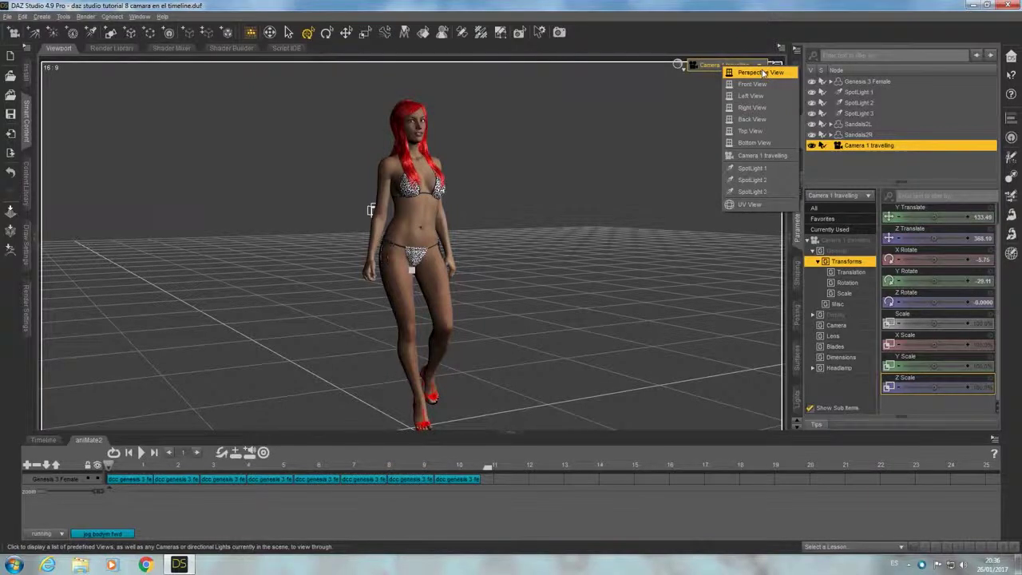
pyautogui.click(764, 72)
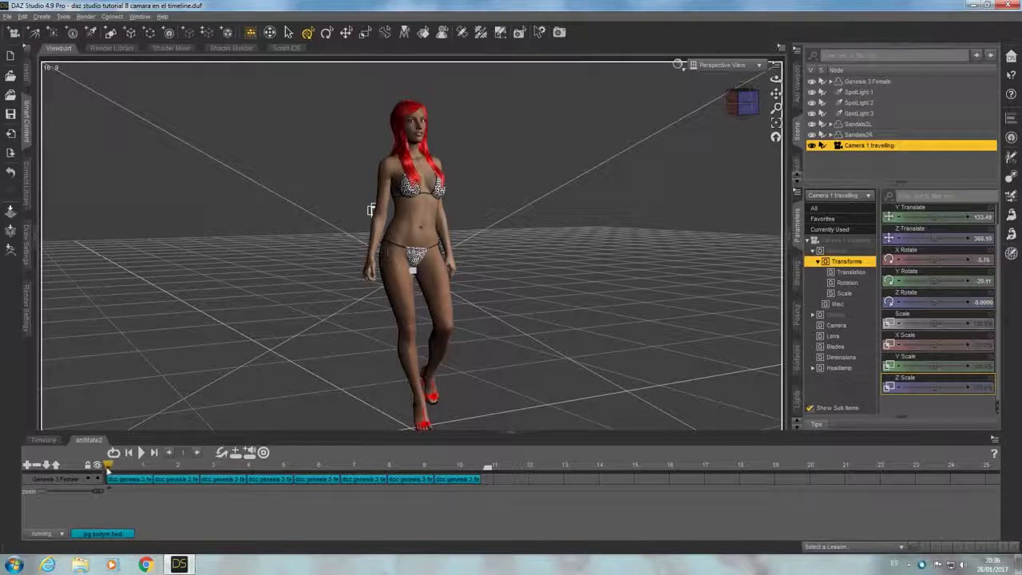
pyautogui.click(43, 440)
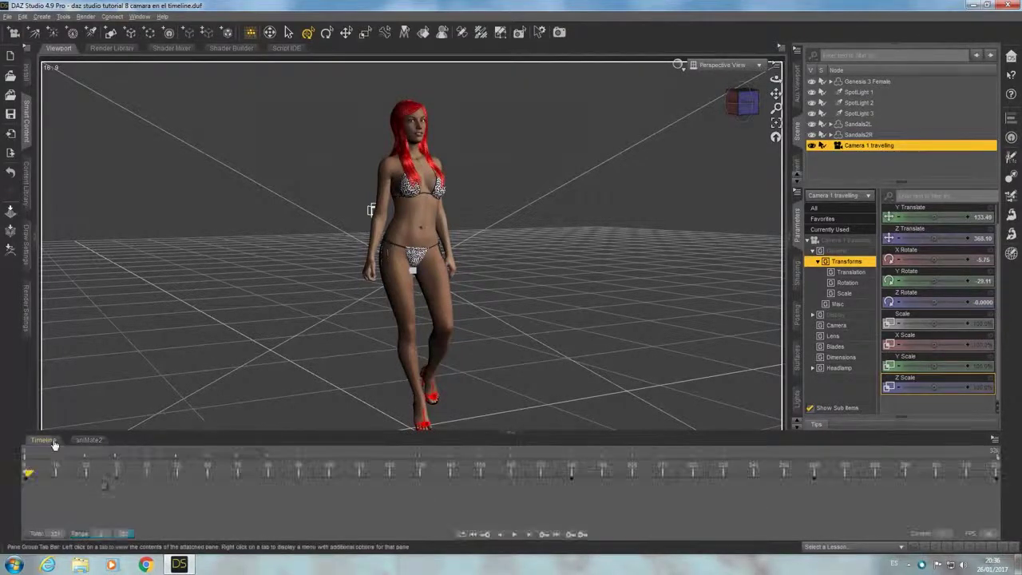
pyautogui.moveTo(29, 476); pyautogui.dragTo(571, 472)
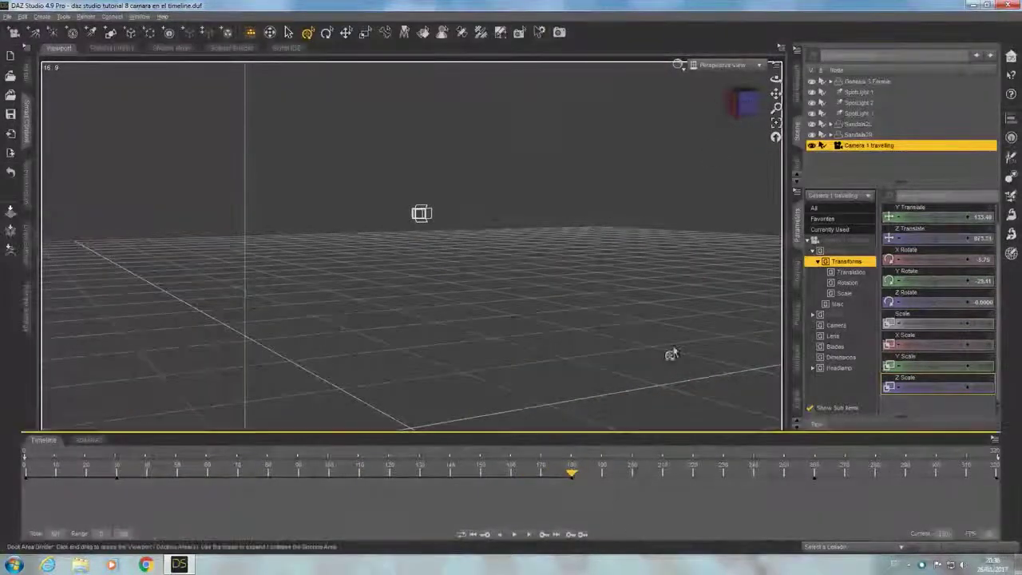
# Step: Frame Genesis 3 Female and orbit, dolly and pan to a close side view
pyautogui.click(860, 83)
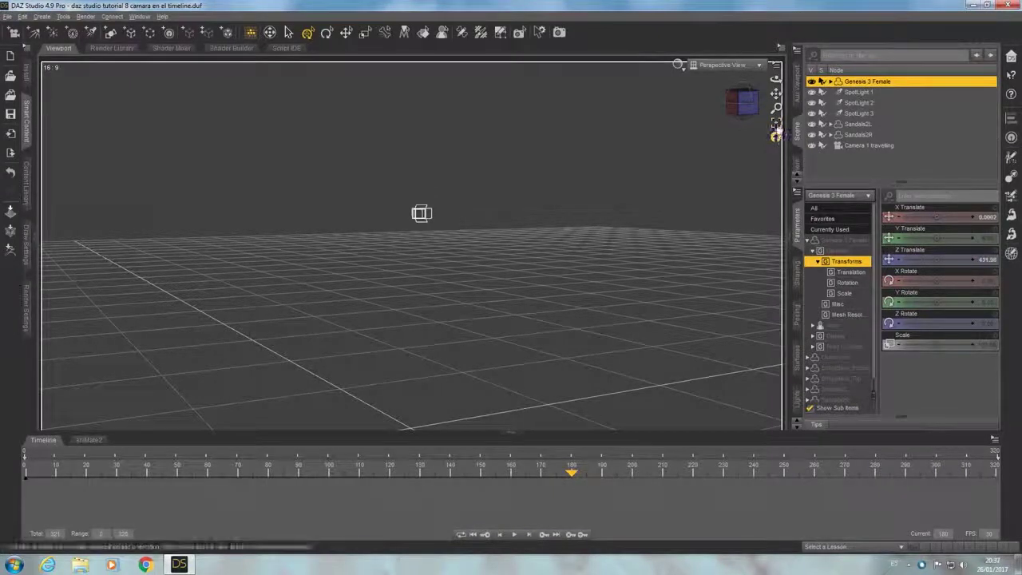
pyautogui.click(776, 124)
pyautogui.moveTo(783, 78); pyautogui.dragTo(767, 80)
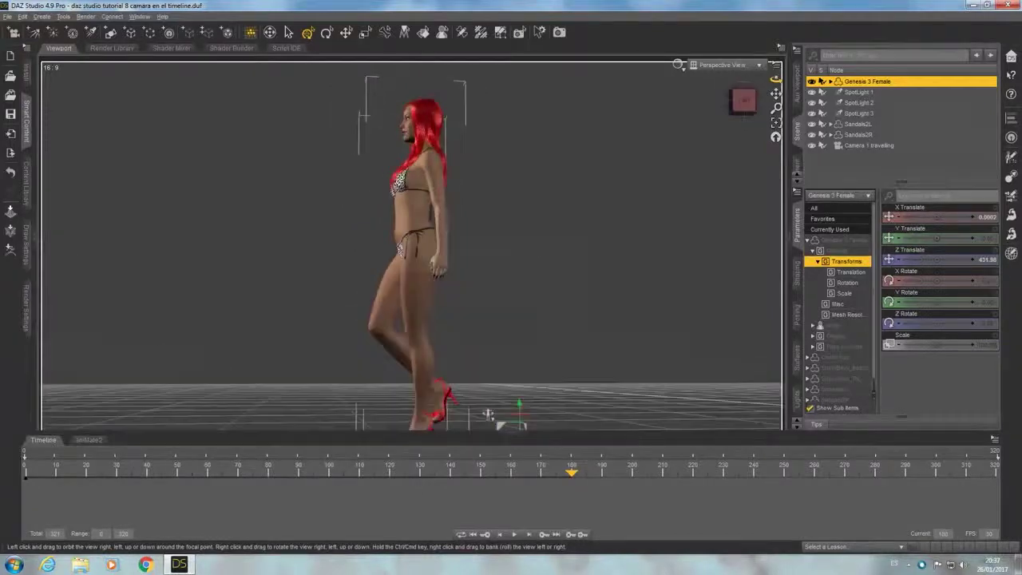
pyautogui.moveTo(774, 80); pyautogui.dragTo(773, 89)
pyautogui.moveTo(496, 416); pyautogui.dragTo(500, 398)
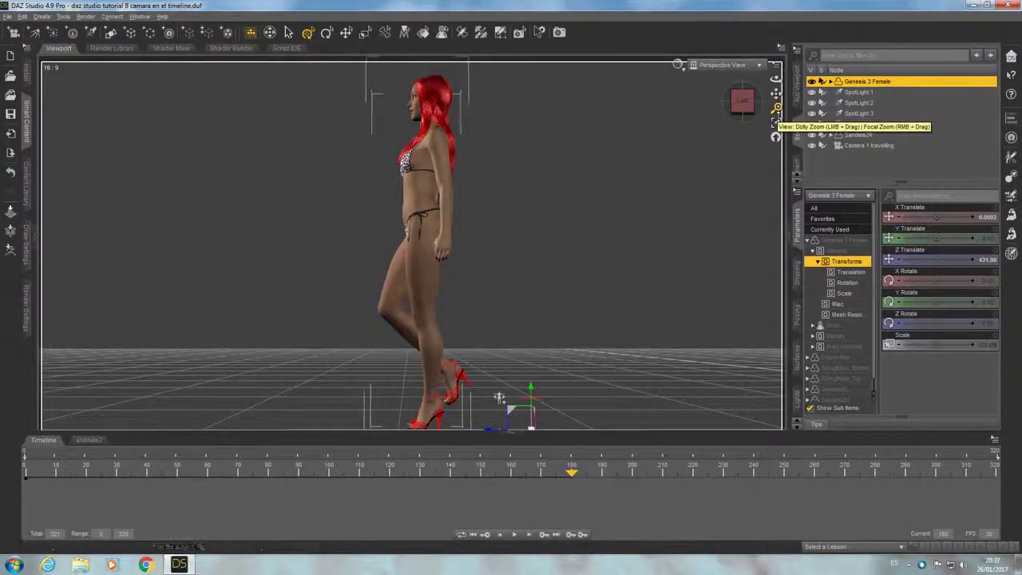
pyautogui.moveTo(776, 119); pyautogui.dragTo(776, 136)
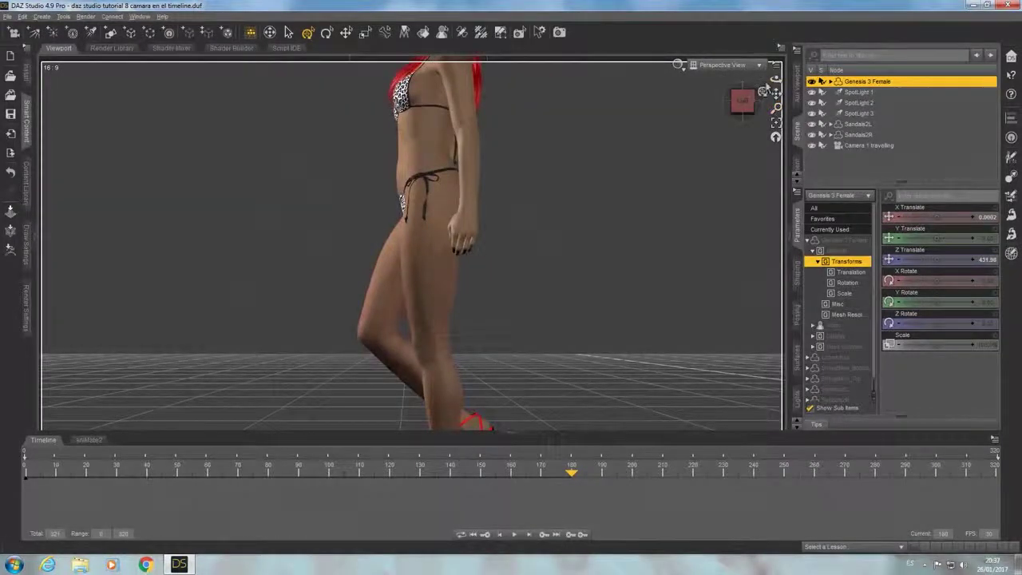
pyautogui.moveTo(776, 80)
pyautogui.mouseDown()
pyautogui.moveTo(776, 99)
pyautogui.moveTo(775, 80)
pyautogui.mouseUp()
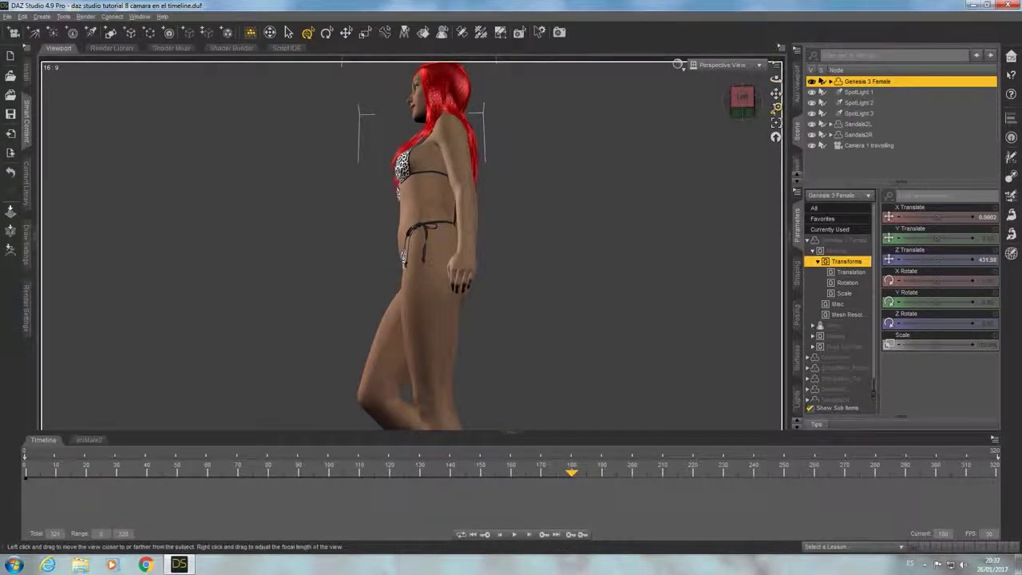
pyautogui.moveTo(776, 94); pyautogui.dragTo(776, 97)
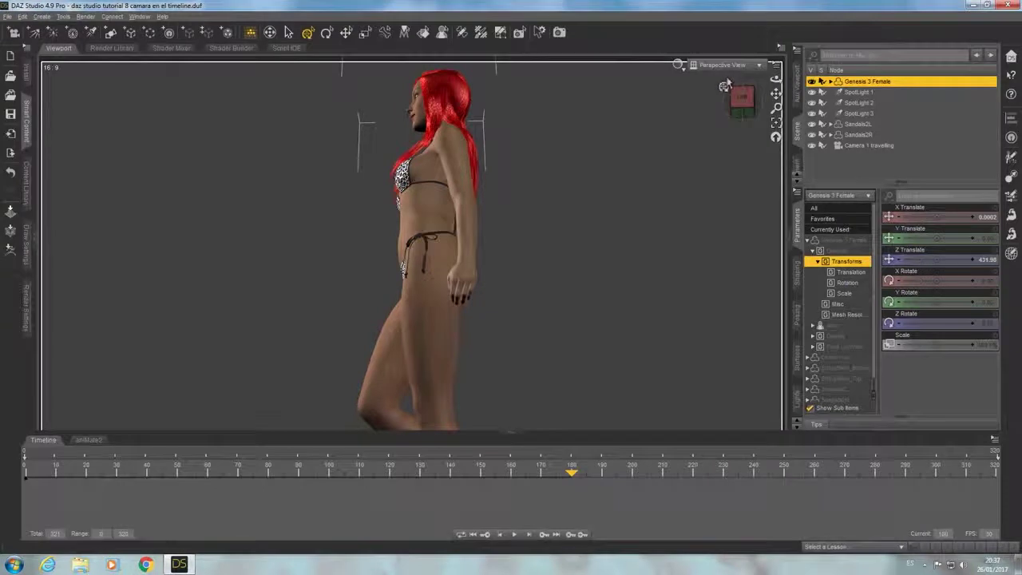
pyautogui.moveTo(776, 87); pyautogui.dragTo(735, 106)
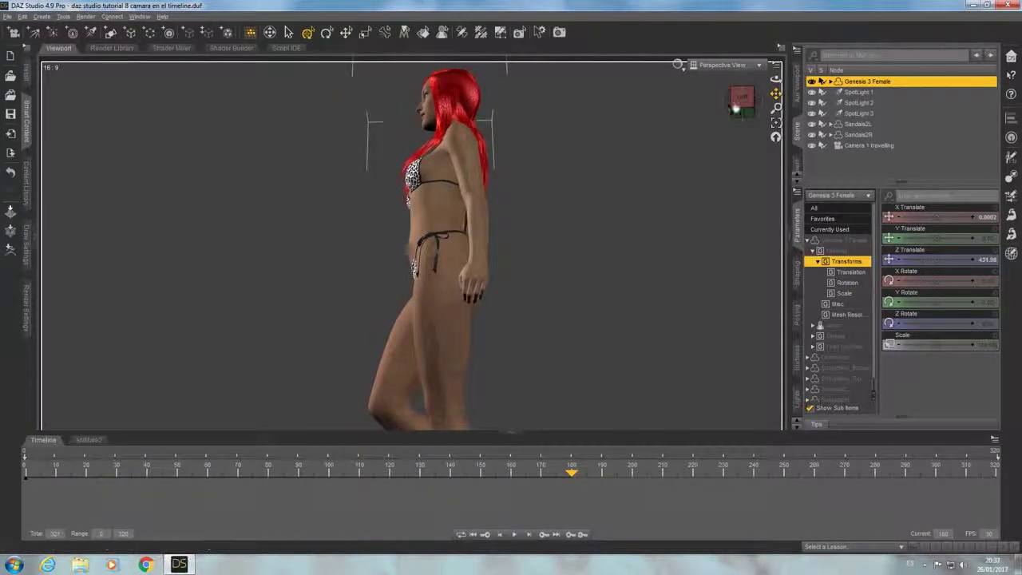
# Step: Create camera 'Camera 1 fija seguimiento' copied from the current Perspective View
pyautogui.click(14, 34)
pyautogui.click(443, 311)
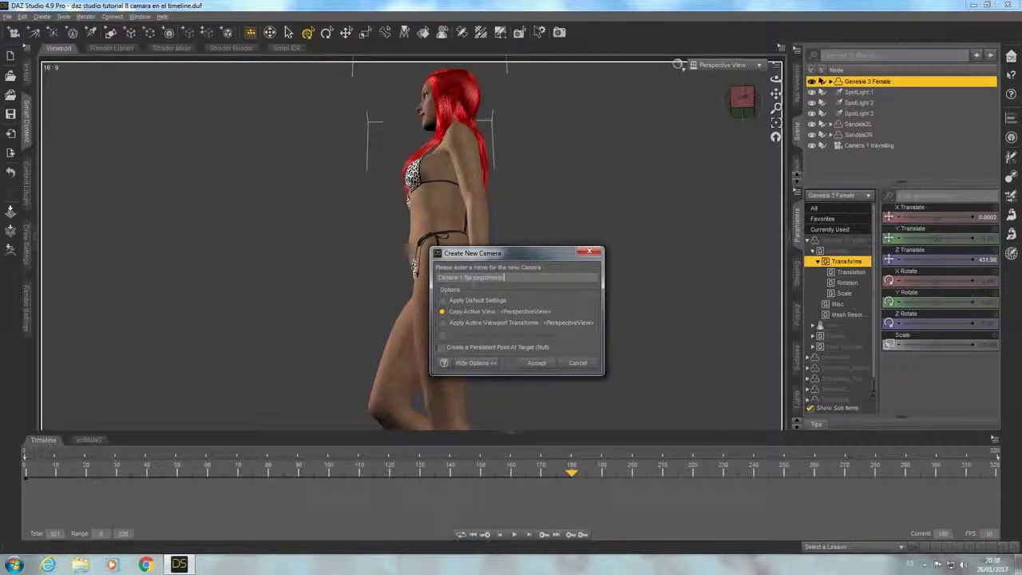
pyautogui.click(538, 365)
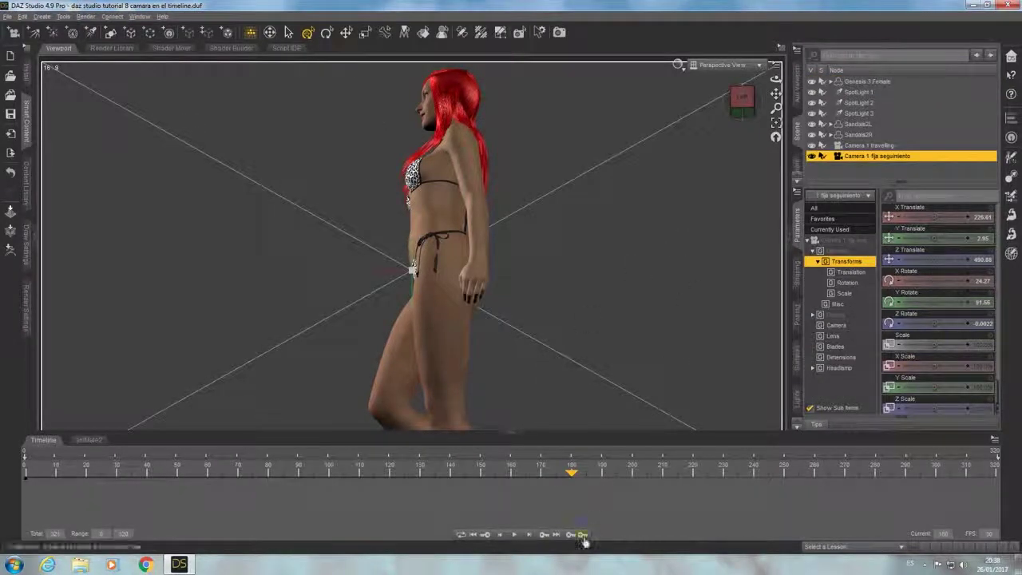
# Step: View through Camera 1 fija seguimiento and rewind the animation to frame 0
pyautogui.click(758, 65)
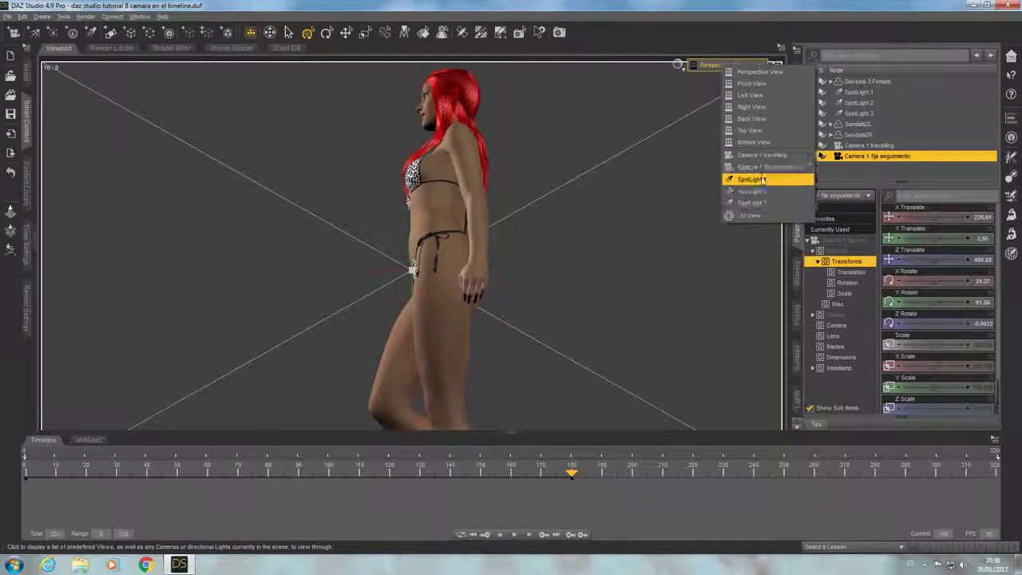
pyautogui.click(765, 167)
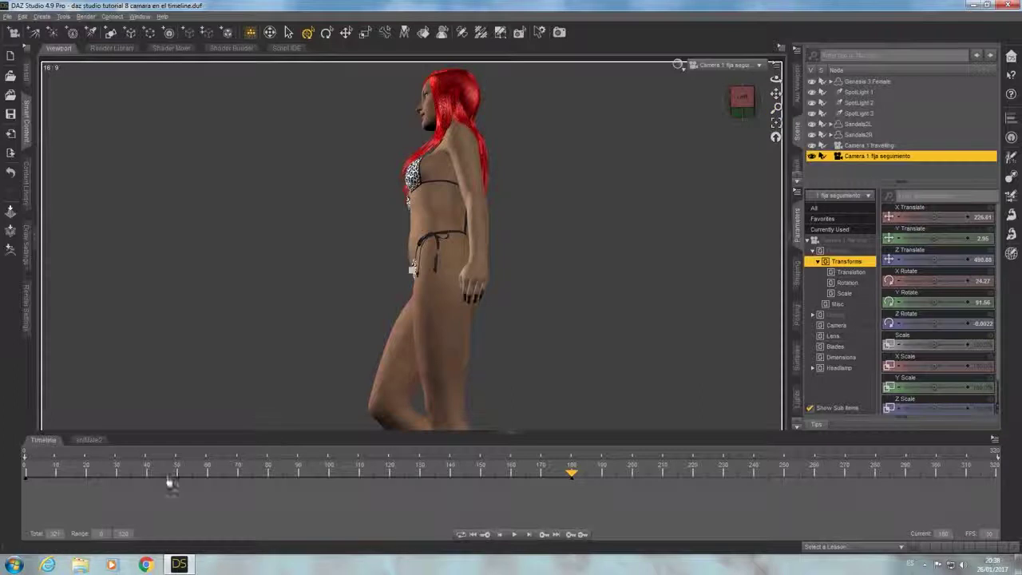
pyautogui.moveTo(573, 474); pyautogui.dragTo(4, 480)
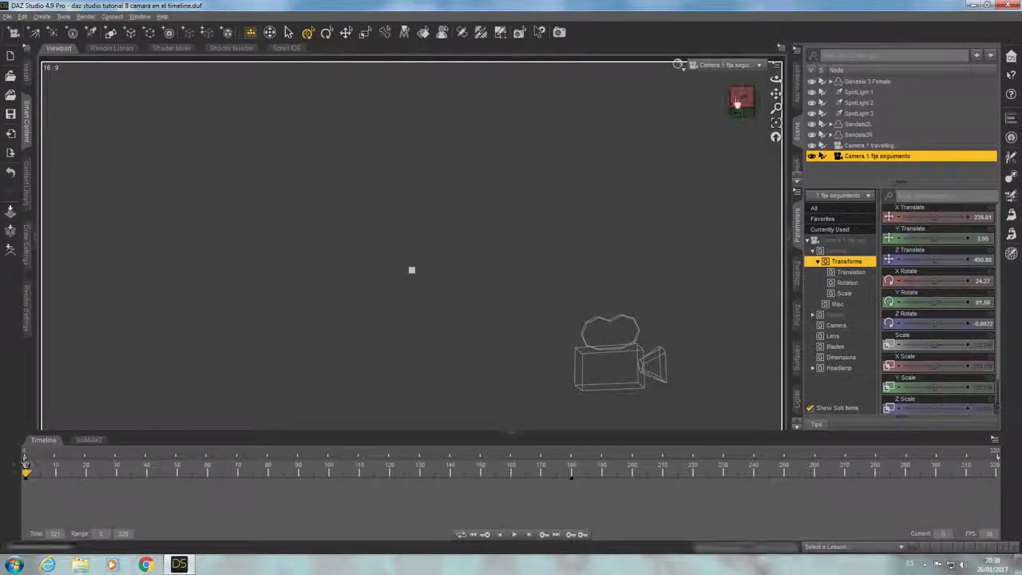
# Step: Return the viewport to Perspective View, showing the fixed camera in the scene
pyautogui.click(761, 67)
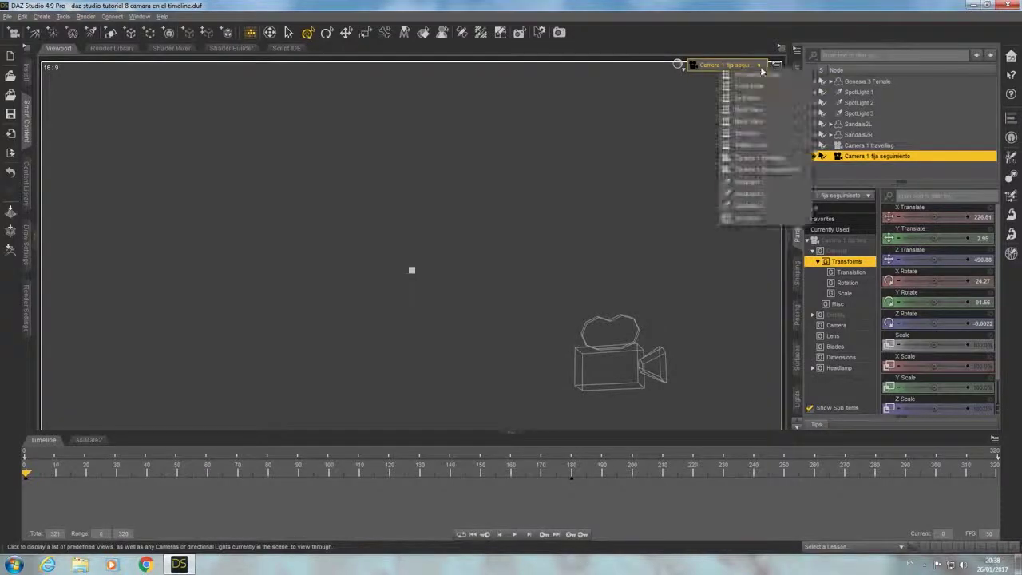
pyautogui.click(764, 76)
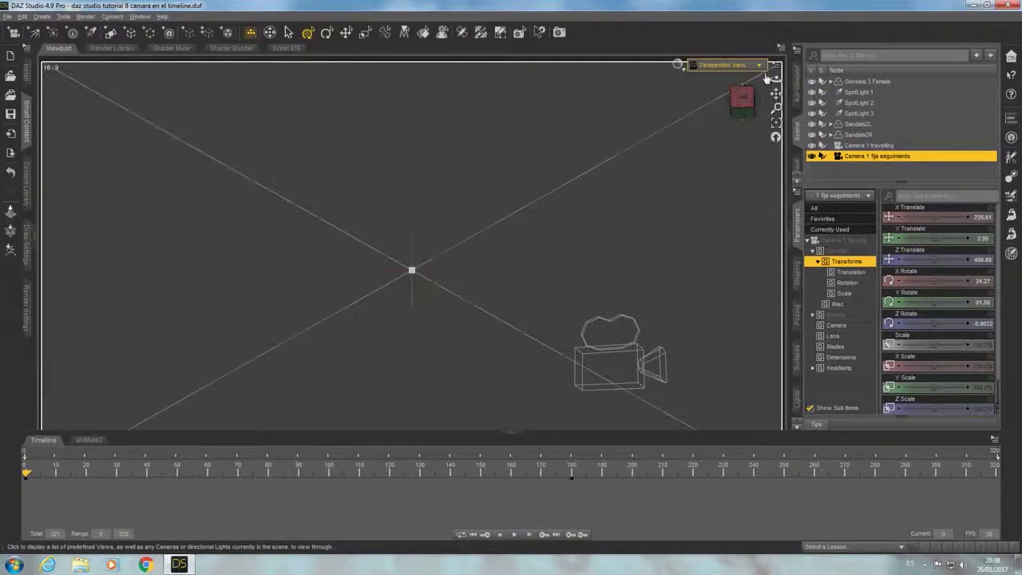
pyautogui.click(767, 72)
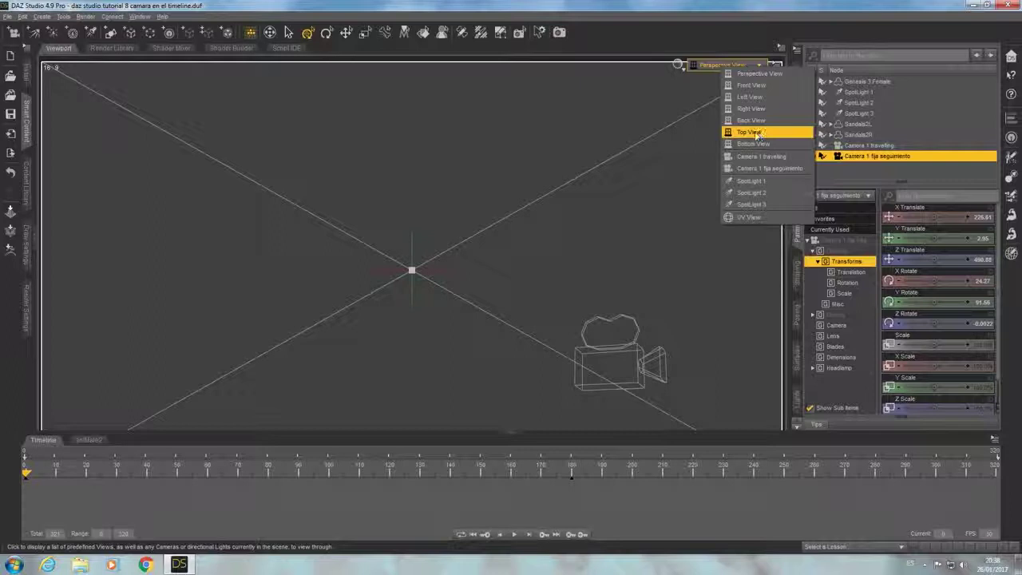
# Step: From Top View, turn Camera 1 fija seguimiento to Y Rotate 23.61, then view through it
pyautogui.click(757, 133)
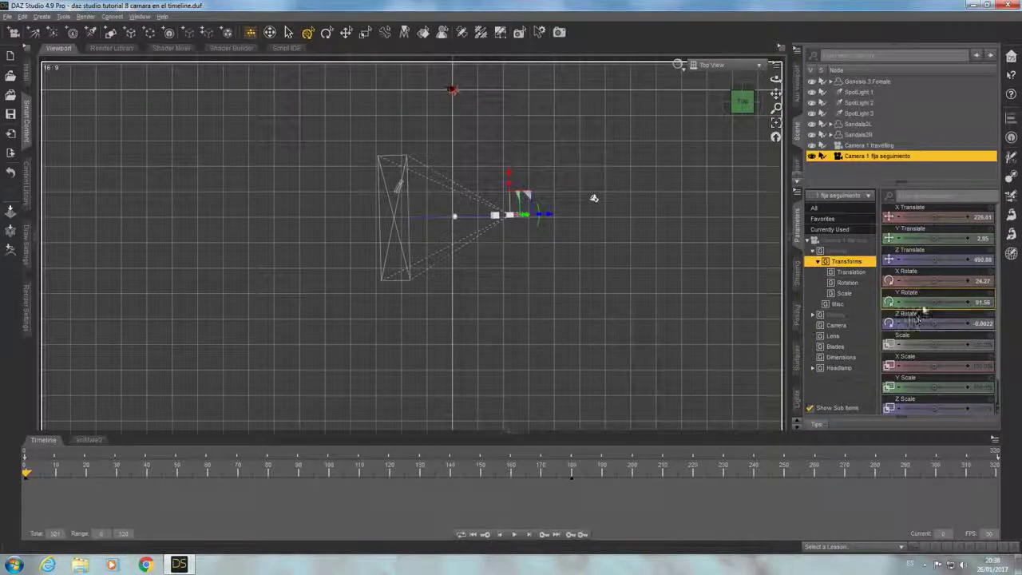
pyautogui.moveTo(966, 302); pyautogui.dragTo(949, 301)
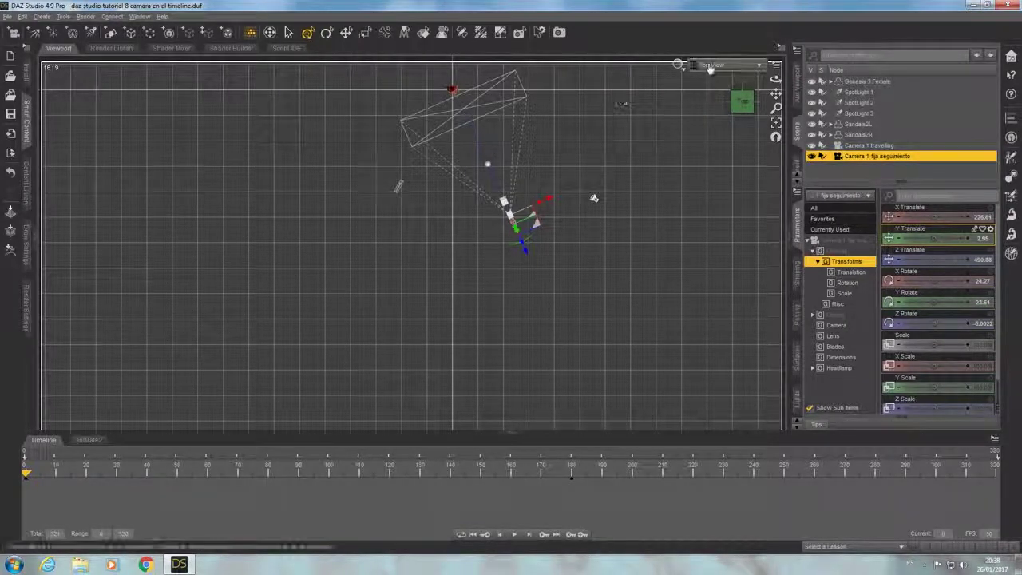
pyautogui.click(761, 72)
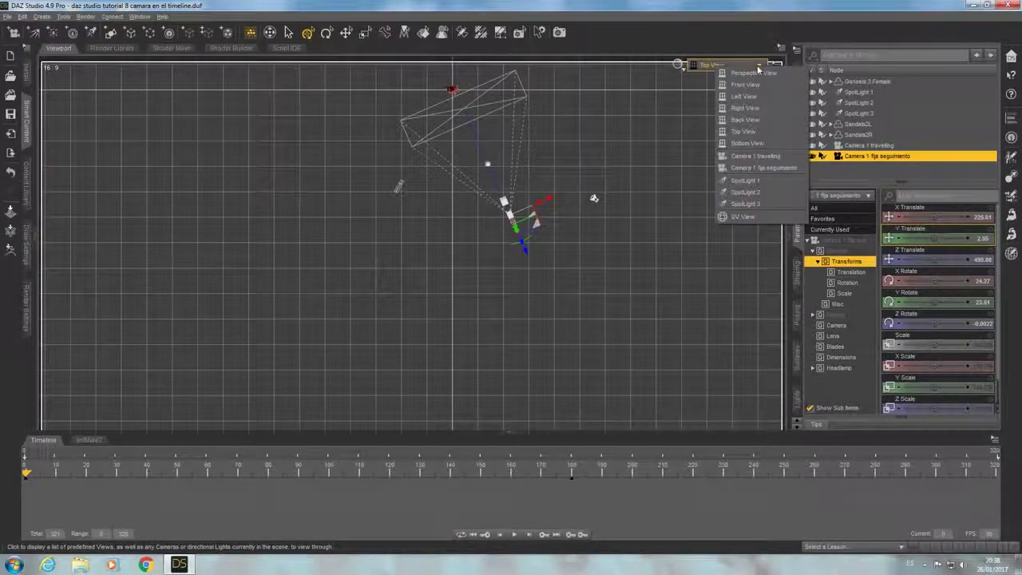
pyautogui.click(755, 168)
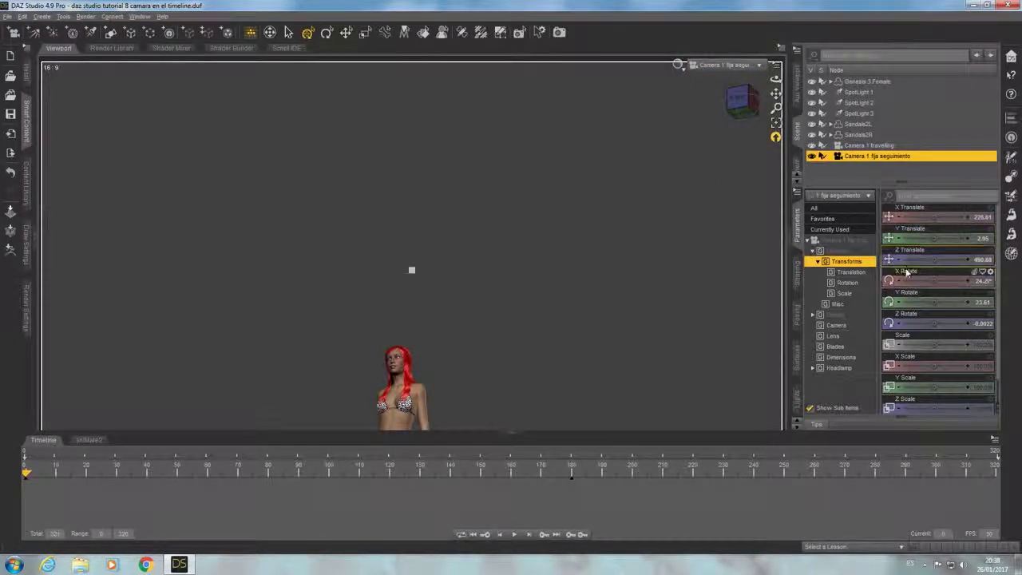
# Step: Tilt the fixed camera to about X Rotate 12 at frame 0, re-aim it later in the walk, then rewind
pyautogui.moveTo(934, 290)
pyautogui.mouseDown()
pyautogui.moveTo(946, 290)
pyautogui.moveTo(937, 281)
pyautogui.mouseUp()
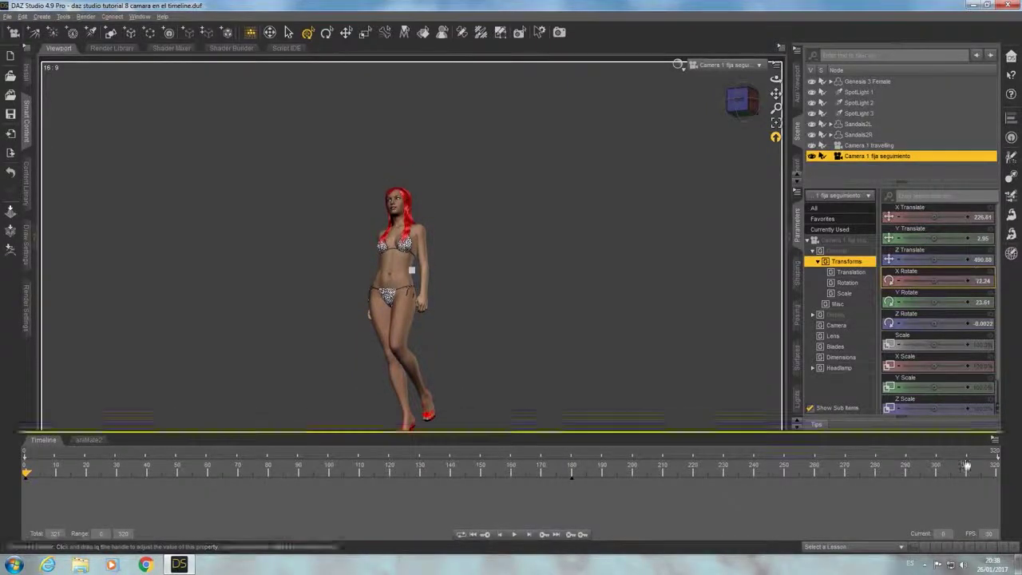
pyautogui.scroll(-1, 939, 383)
pyautogui.moveTo(29, 477)
pyautogui.mouseDown()
pyautogui.moveTo(569, 461)
pyautogui.moveTo(299, 472)
pyautogui.mouseUp()
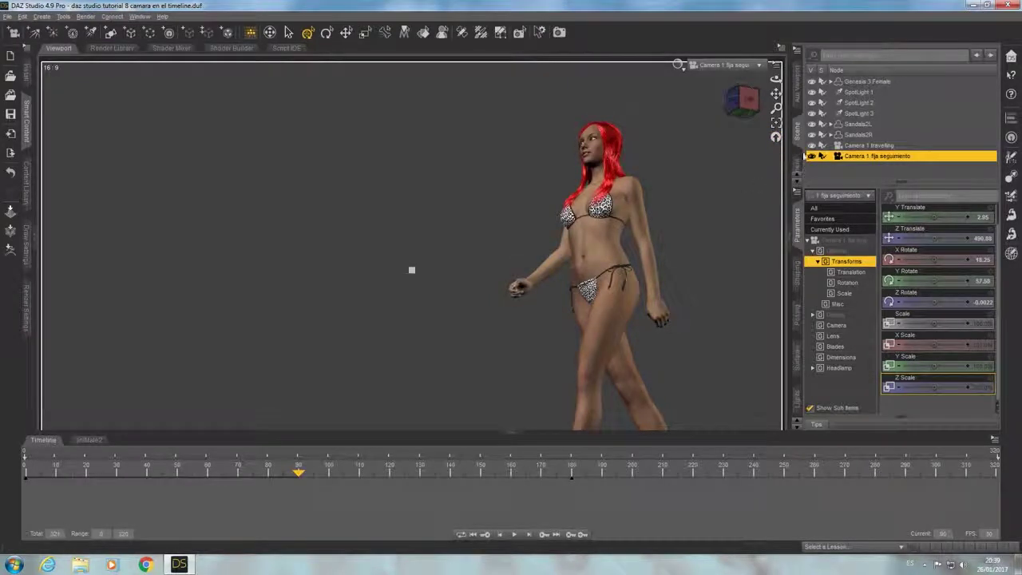
pyautogui.moveTo(941, 282); pyautogui.dragTo(921, 282)
pyautogui.moveTo(300, 476)
pyautogui.mouseDown()
pyautogui.moveTo(4, 473)
pyautogui.moveTo(802, 474)
pyautogui.mouseUp()
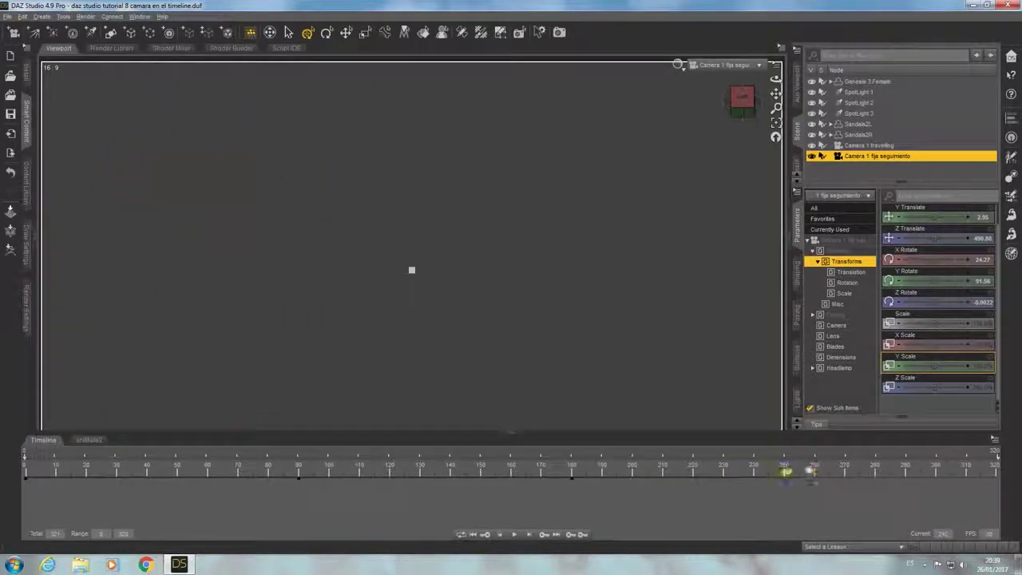
# Step: At frame 320, swing Camera 1 fija seguimiento to Y Rotate 147.92 in Top View, then view through it
pyautogui.moveTo(1009, 472); pyautogui.dragTo(999, 474)
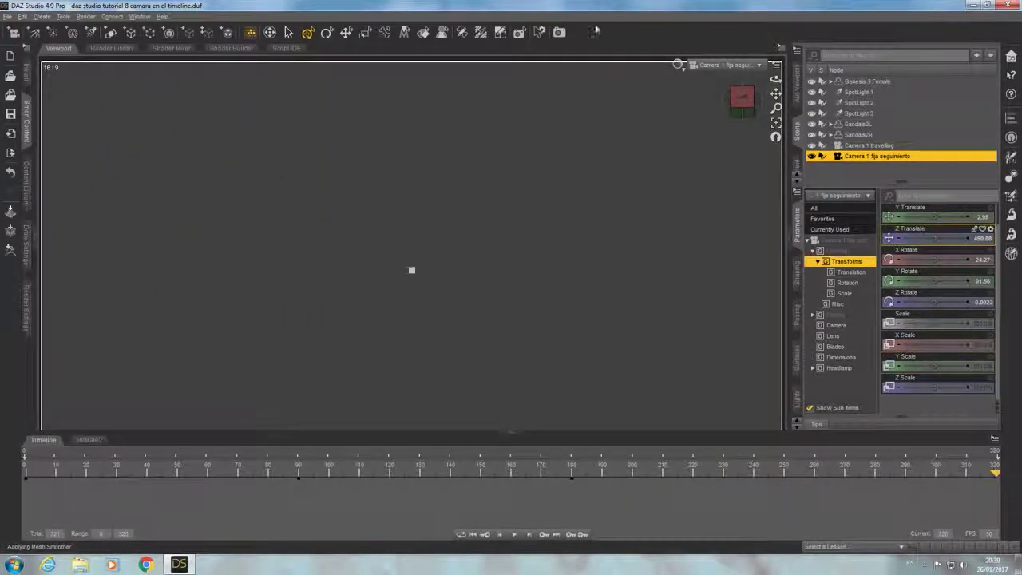
pyautogui.click(752, 67)
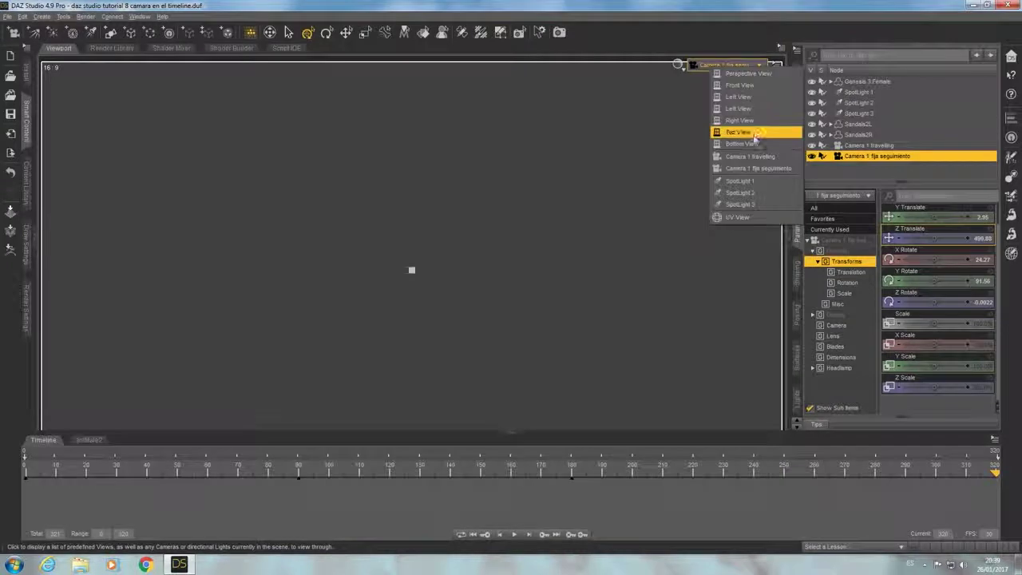
pyautogui.click(751, 132)
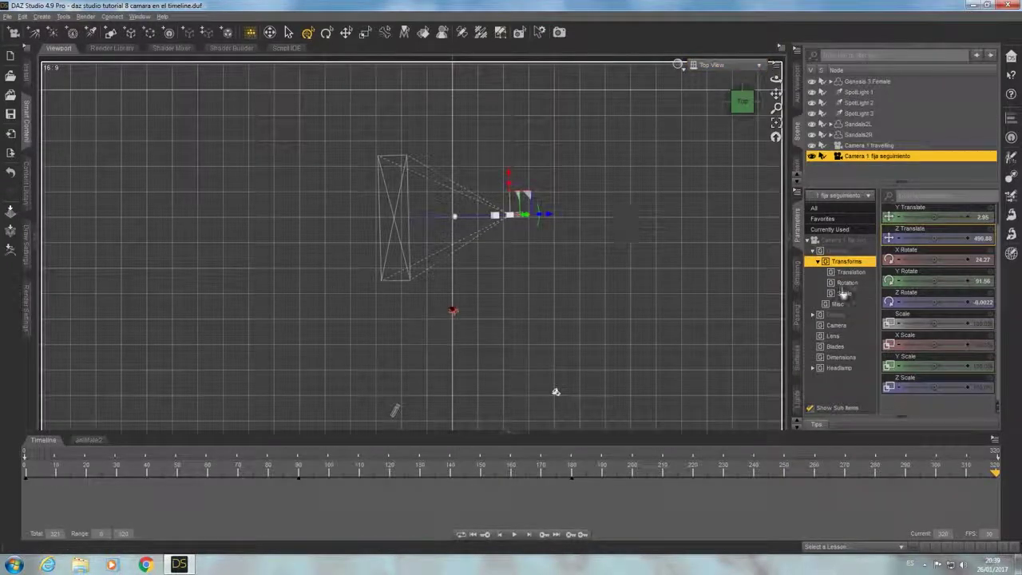
pyautogui.moveTo(943, 281); pyautogui.dragTo(960, 281)
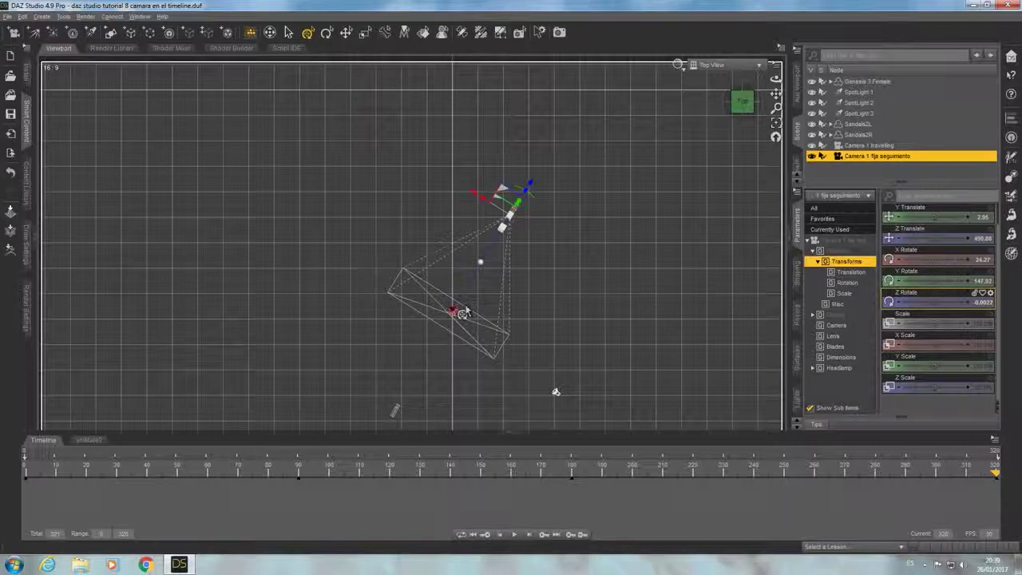
pyautogui.click(759, 65)
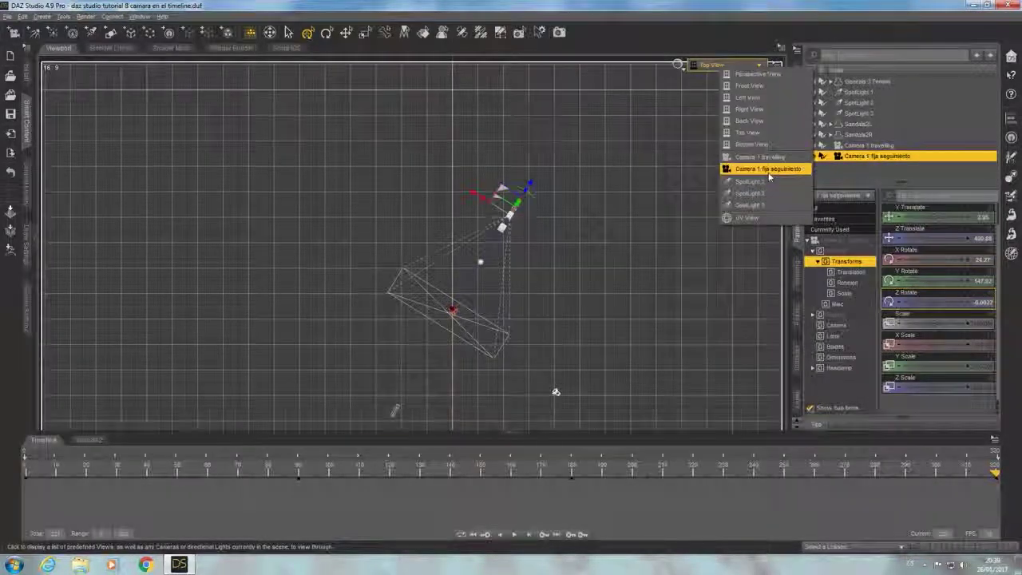
pyautogui.click(762, 169)
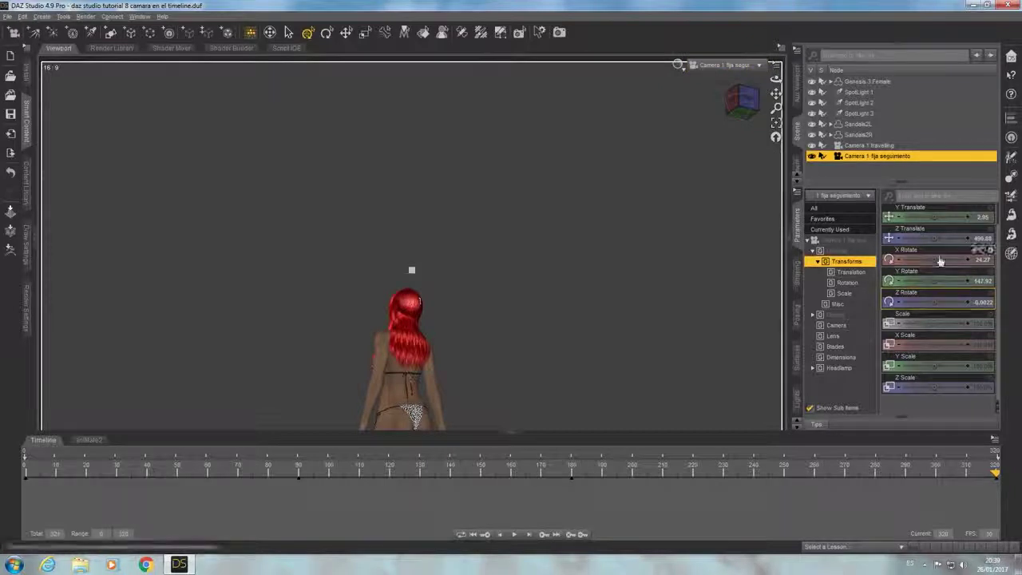
# Step: Adjust the fixed camera's X Rotate at frame 320, then scrub the timeline back to frame 0 to review the follow
pyautogui.moveTo(940, 260); pyautogui.dragTo(918, 260)
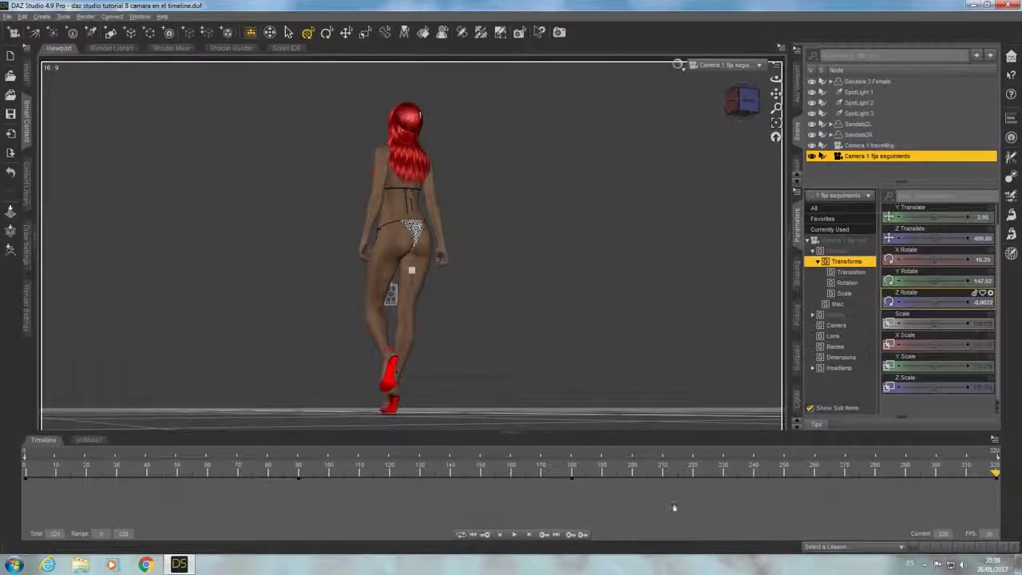
pyautogui.moveTo(996, 477)
pyautogui.mouseDown()
pyautogui.moveTo(663, 505)
pyautogui.moveTo(138, 504)
pyautogui.moveTo(18, 481)
pyautogui.mouseUp()
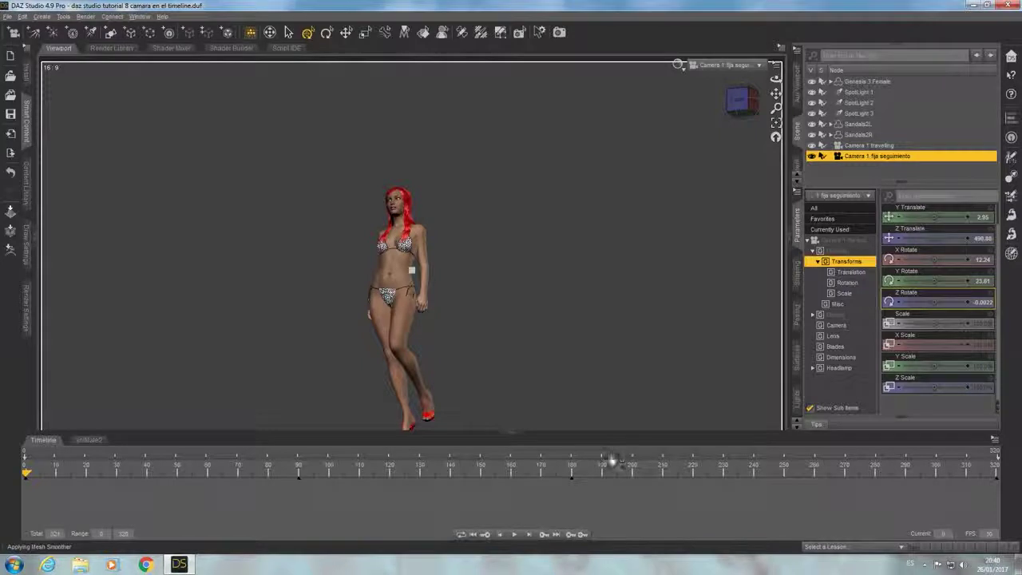
pyautogui.moveTo(23, 476)
pyautogui.mouseDown()
pyautogui.moveTo(345, 491)
pyautogui.moveTo(905, 482)
pyautogui.moveTo(950, 493)
pyautogui.moveTo(291, 503)
pyautogui.moveTo(6, 491)
pyautogui.mouseUp()
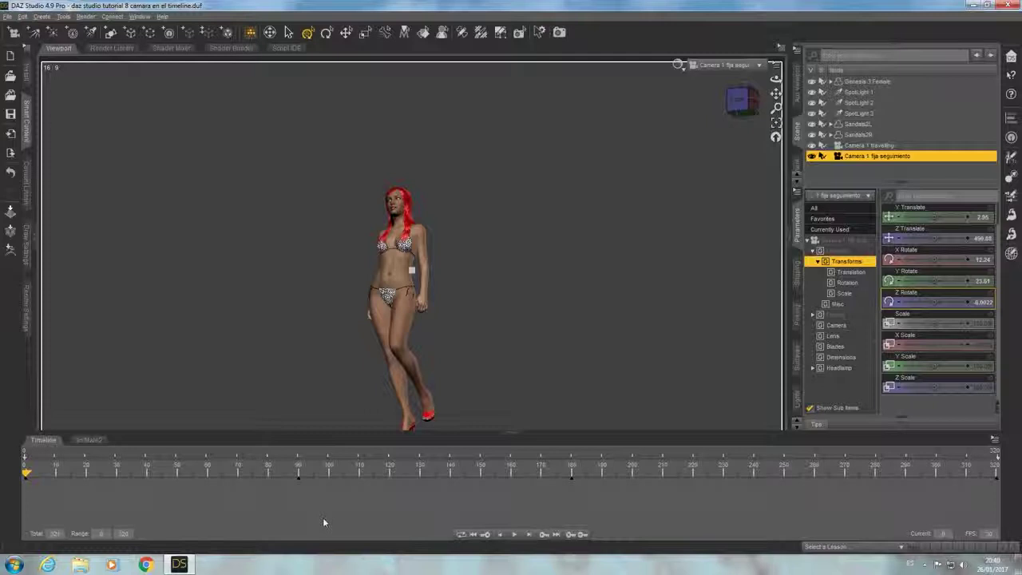
# Step: In the aniMate2 track, move a walk clip earlier in the sequence, then stop the running preview
pyautogui.click(89, 440)
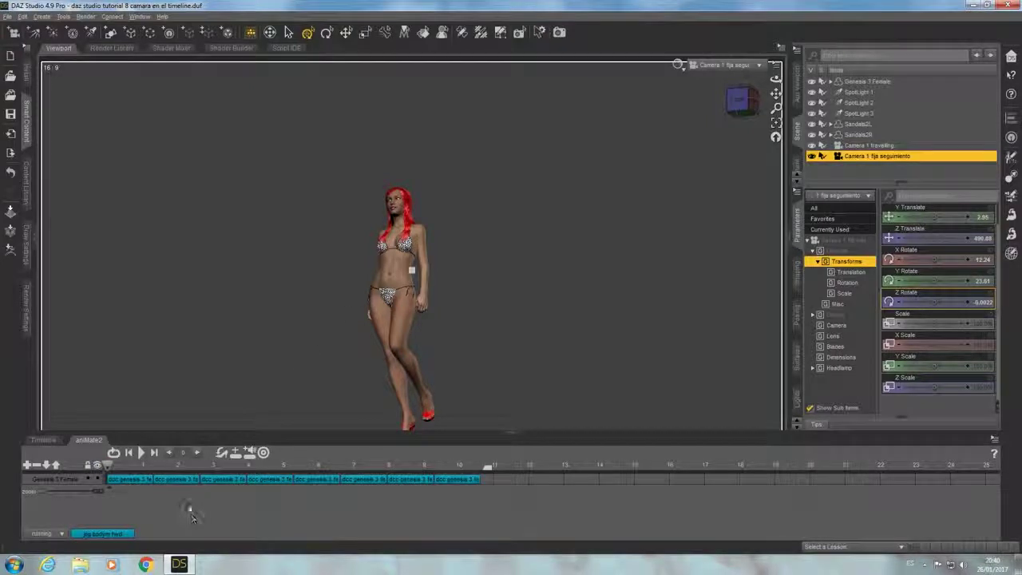
pyautogui.moveTo(456, 483); pyautogui.dragTo(426, 485)
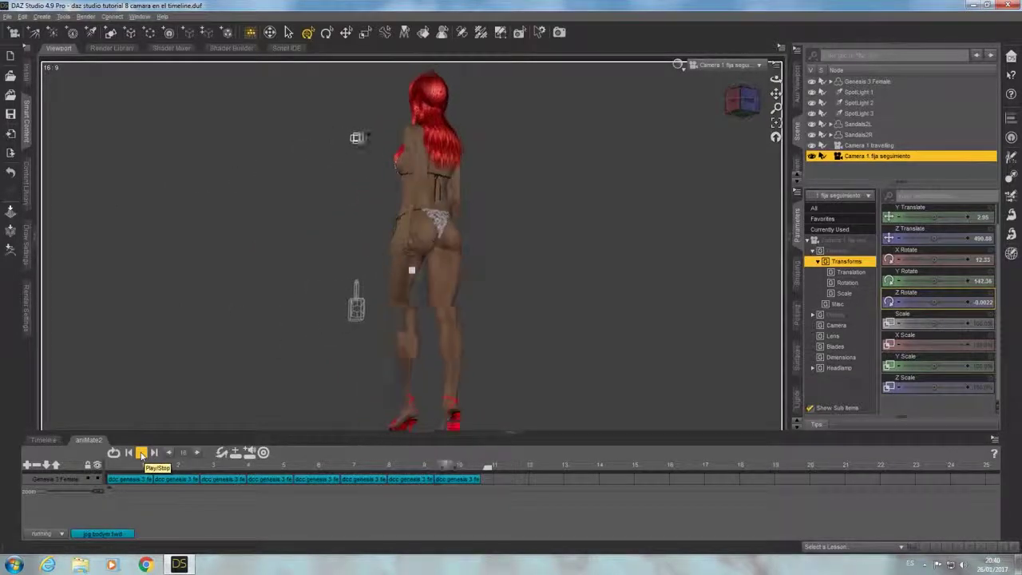
pyautogui.click(141, 453)
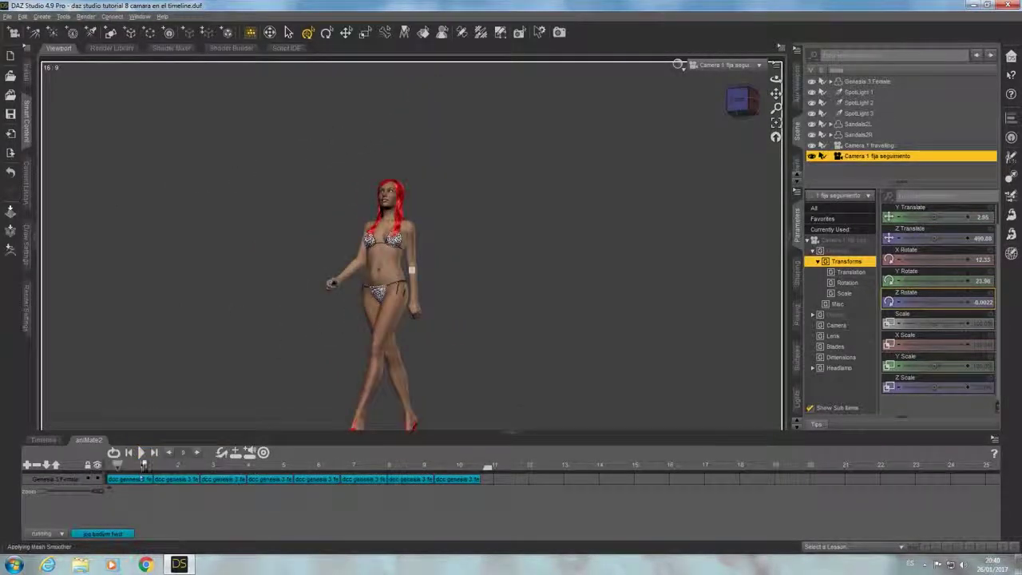